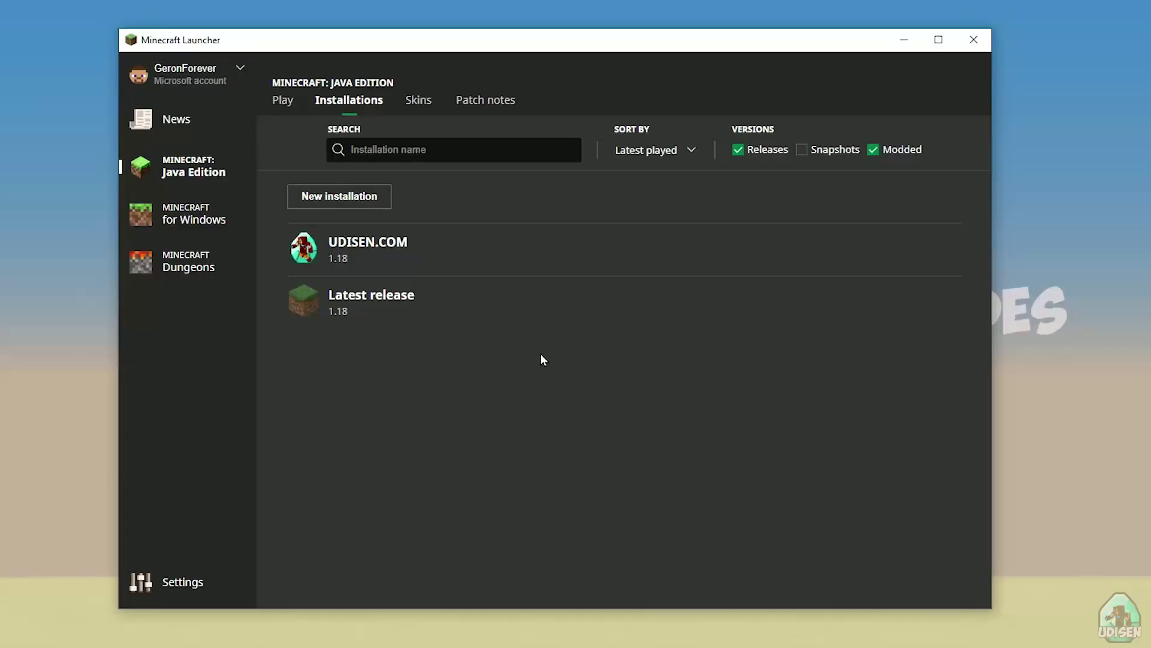
Go through News and Java Edition to the Installations list showing UDISEN.COM and Latest release
{"action": "left_click", "coordinate": [200, 225]}
{"action": "left_click", "coordinate": [180, 137]}
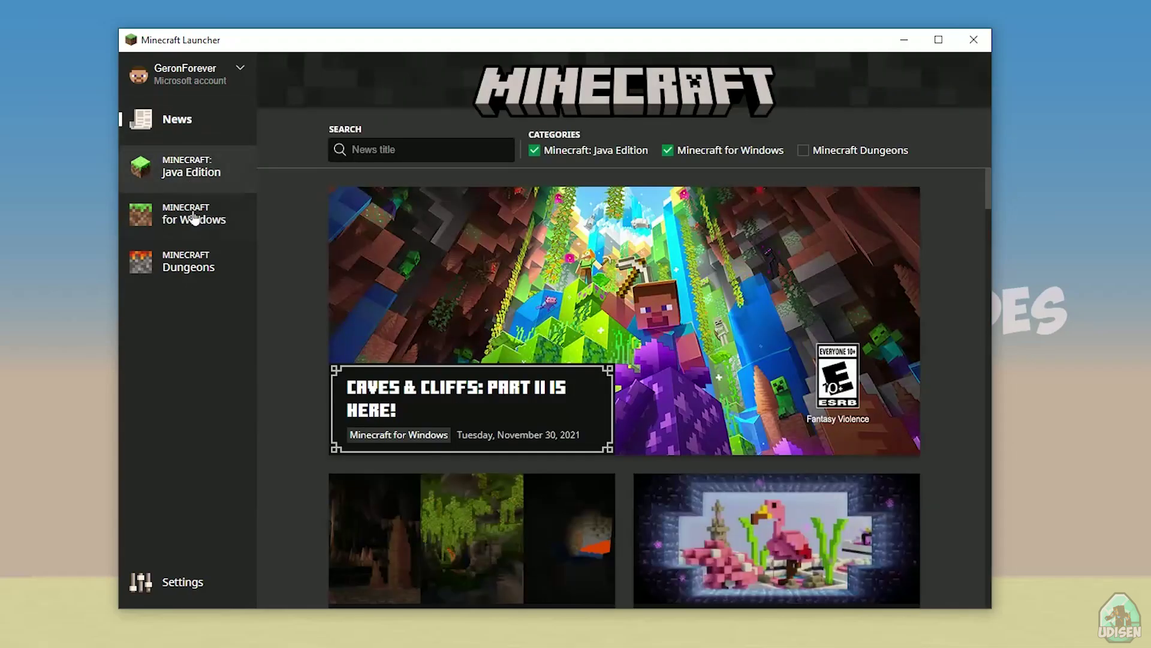
{"action": "left_click", "coordinate": [213, 169]}
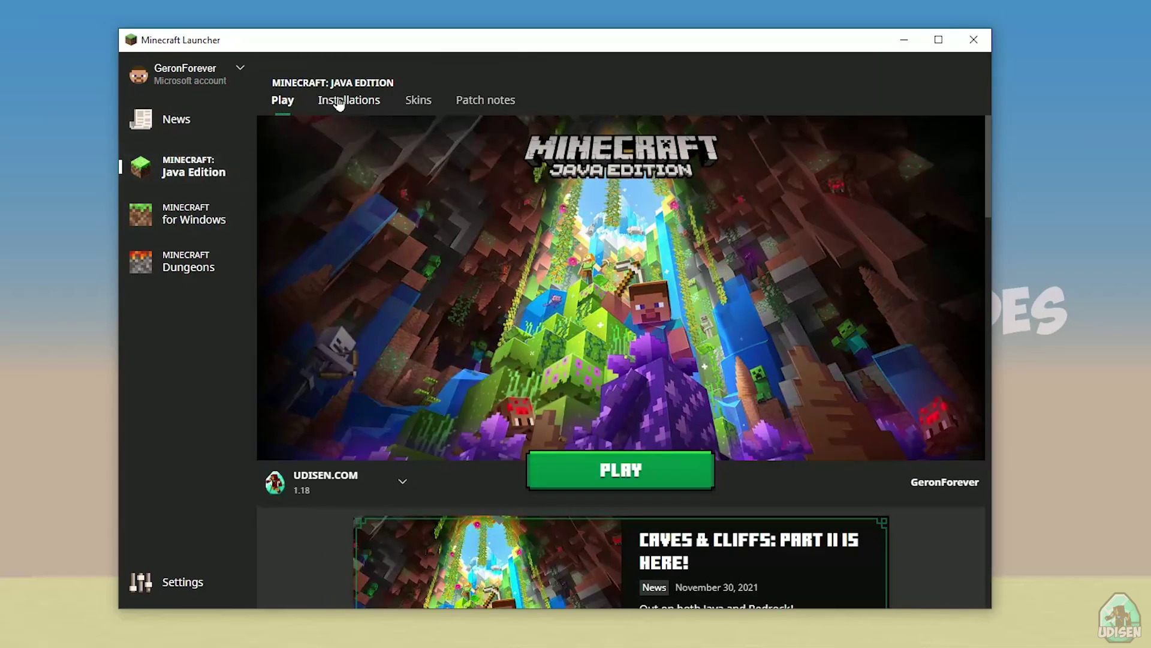
{"action": "left_click", "coordinate": [365, 102]}
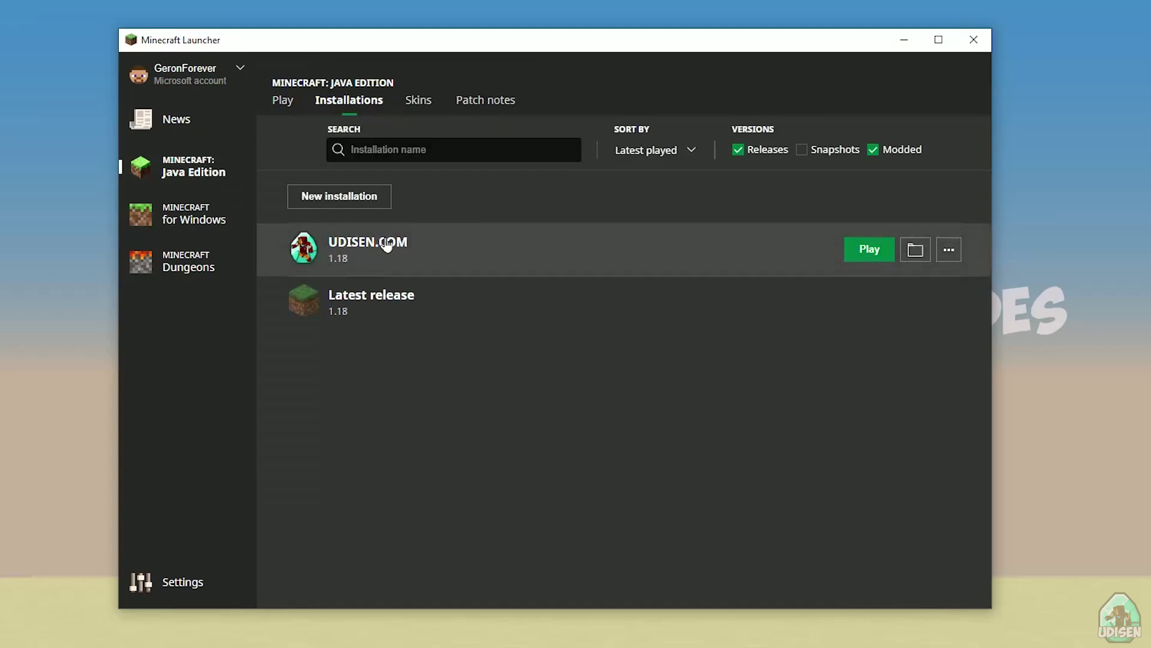
Start a new installation named 'jnghnmghngnhgn', then cancel it
{"action": "left_click", "coordinate": [334, 198]}
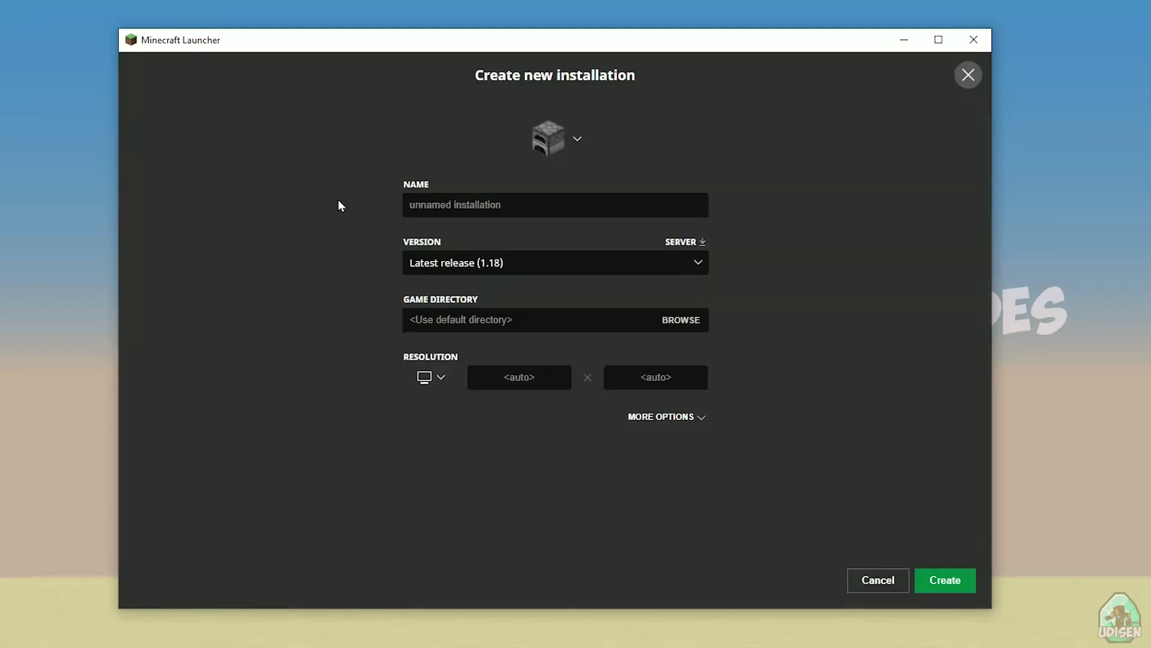
{"action": "left_click", "coordinate": [456, 200]}
{"action": "type", "text": "jnghnmghngnhgn"}
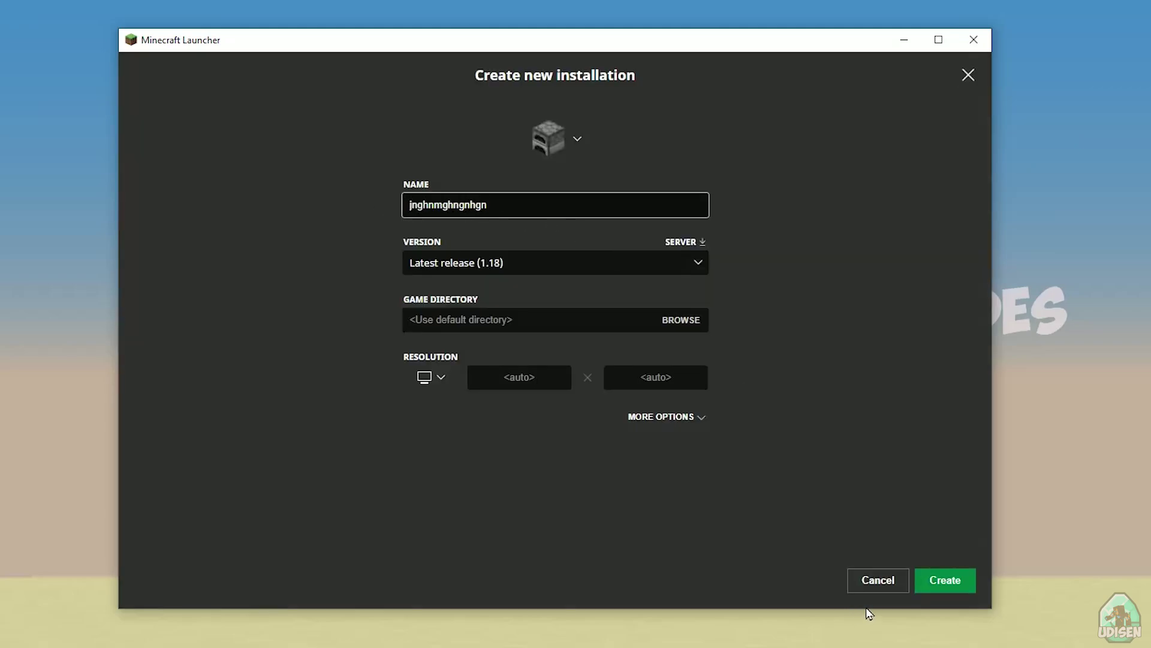
{"action": "left_click", "coordinate": [945, 582]}
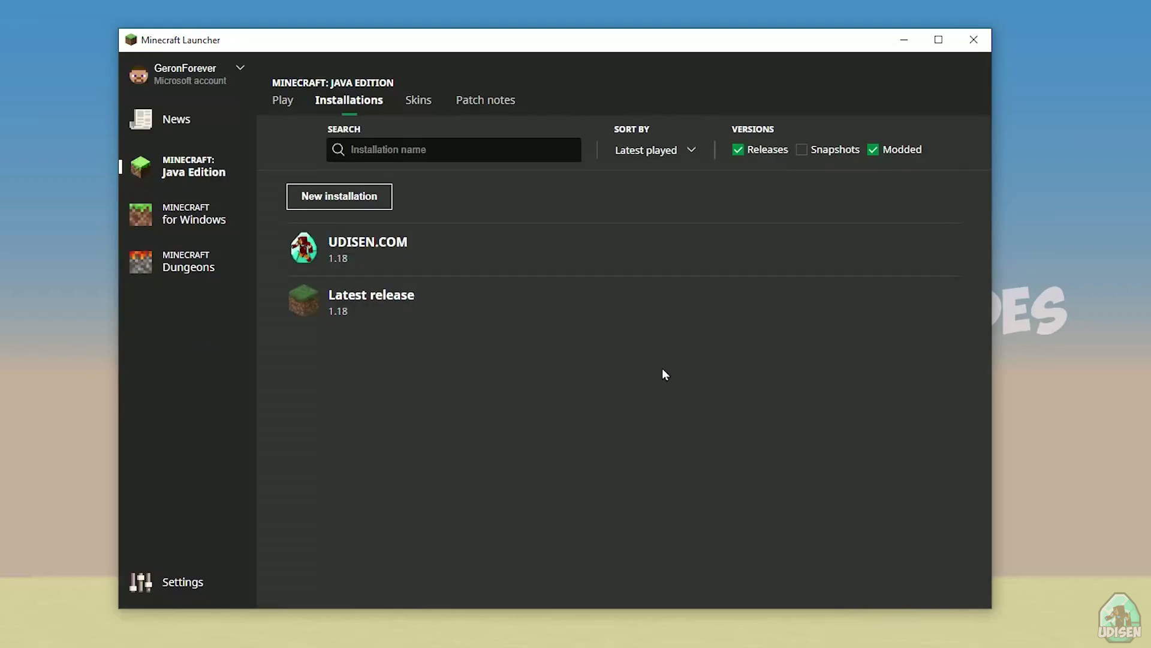
Edit UDISEN.COM, trying release 1.18 and then 1.16.5-forge-36.2.8 as its version
{"action": "left_click", "coordinate": [418, 249]}
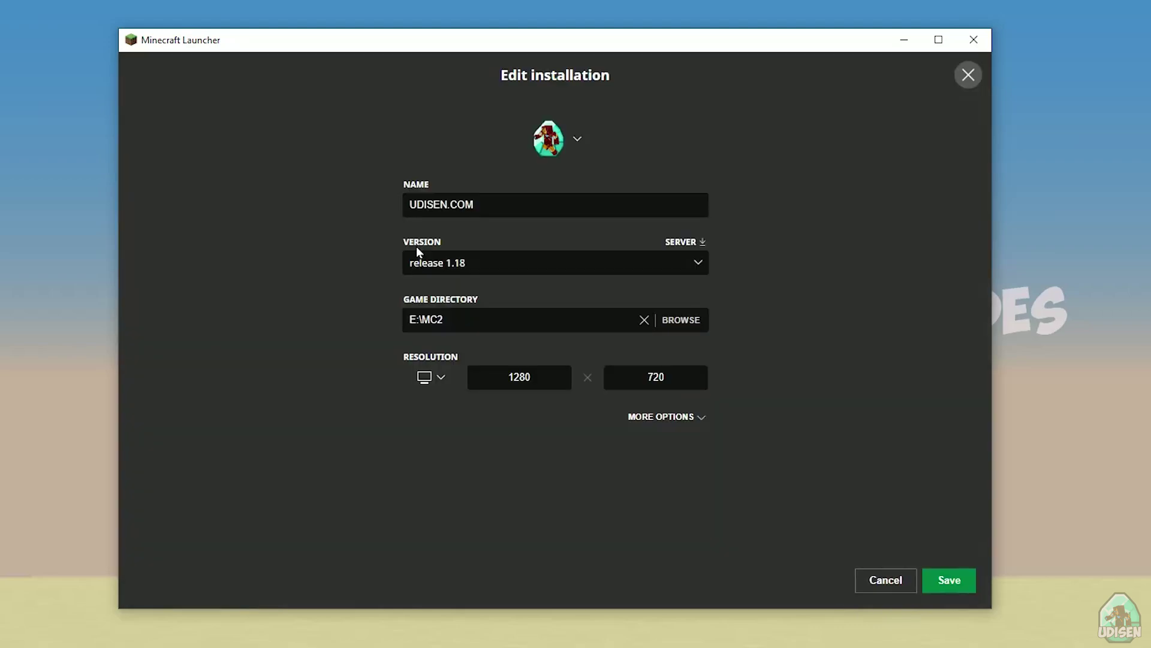
{"action": "left_click", "coordinate": [475, 262]}
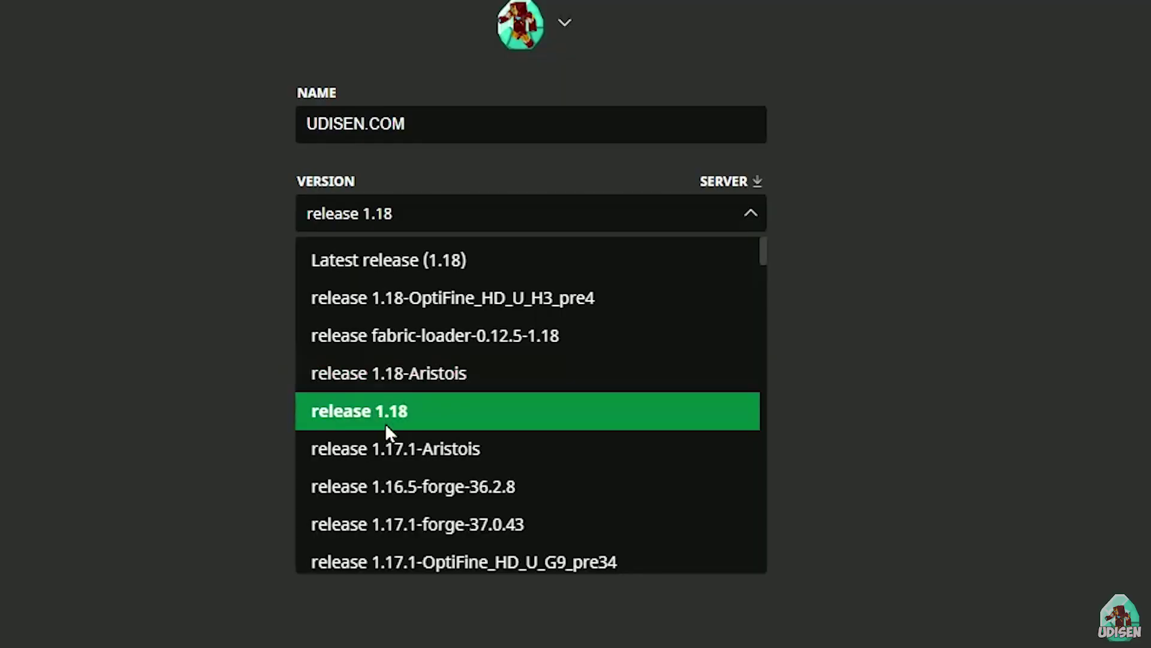
{"action": "left_click", "coordinate": [462, 396]}
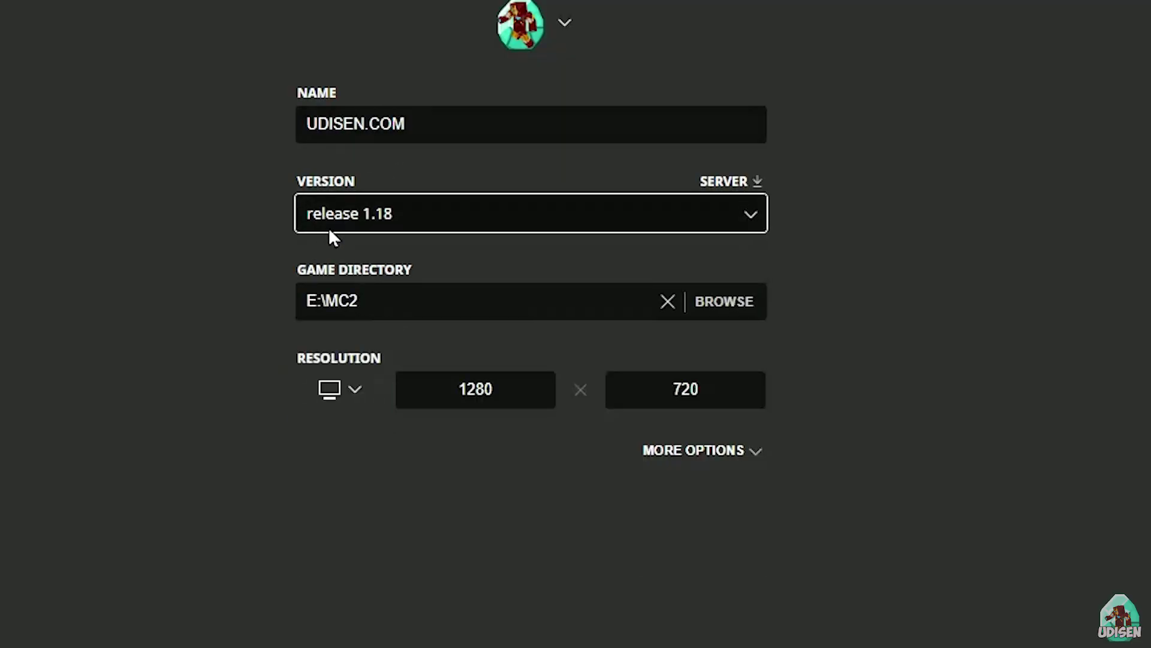
{"action": "left_click", "coordinate": [389, 228]}
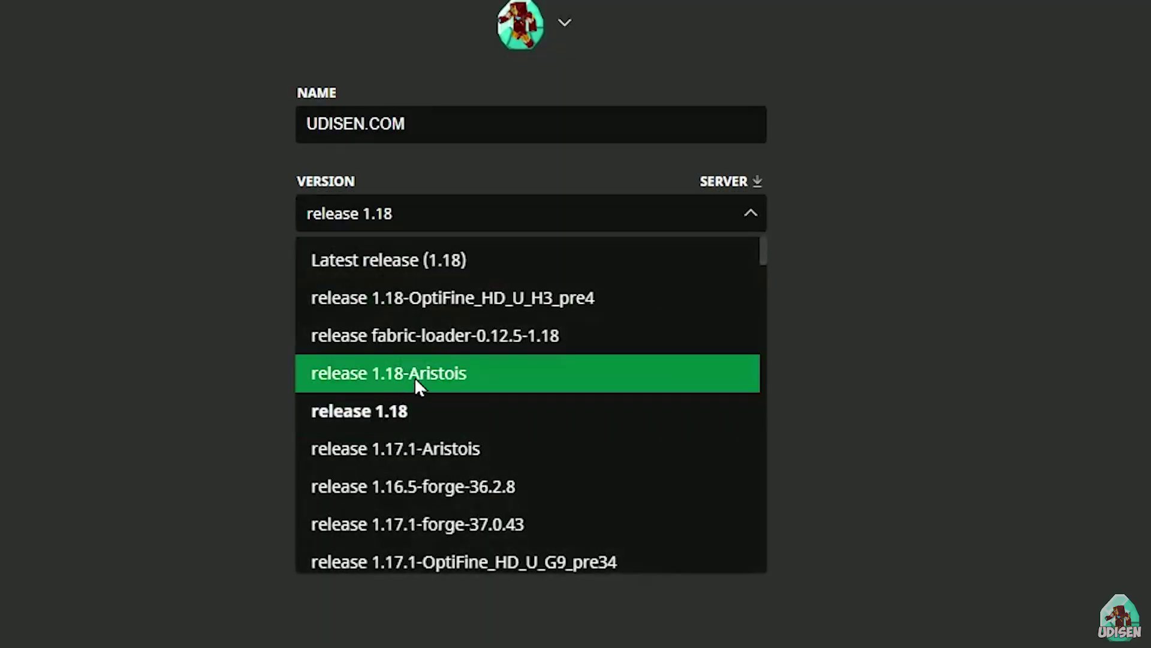
{"action": "scroll", "coordinate": [501, 336], "scroll_direction": "down", "scroll_amount": 3}
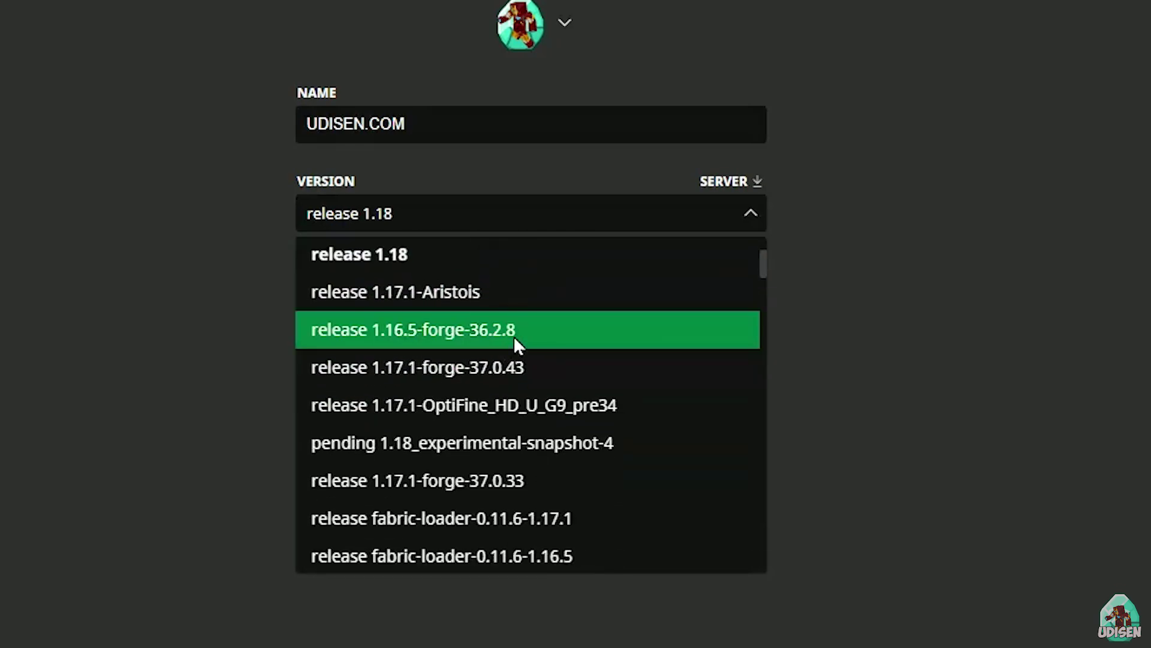
{"action": "left_click", "coordinate": [508, 335]}
Try 1.18_experimental-snapshot-4, switch back to release 1.18, and save UDISEN.COM
{"action": "left_click", "coordinate": [474, 223]}
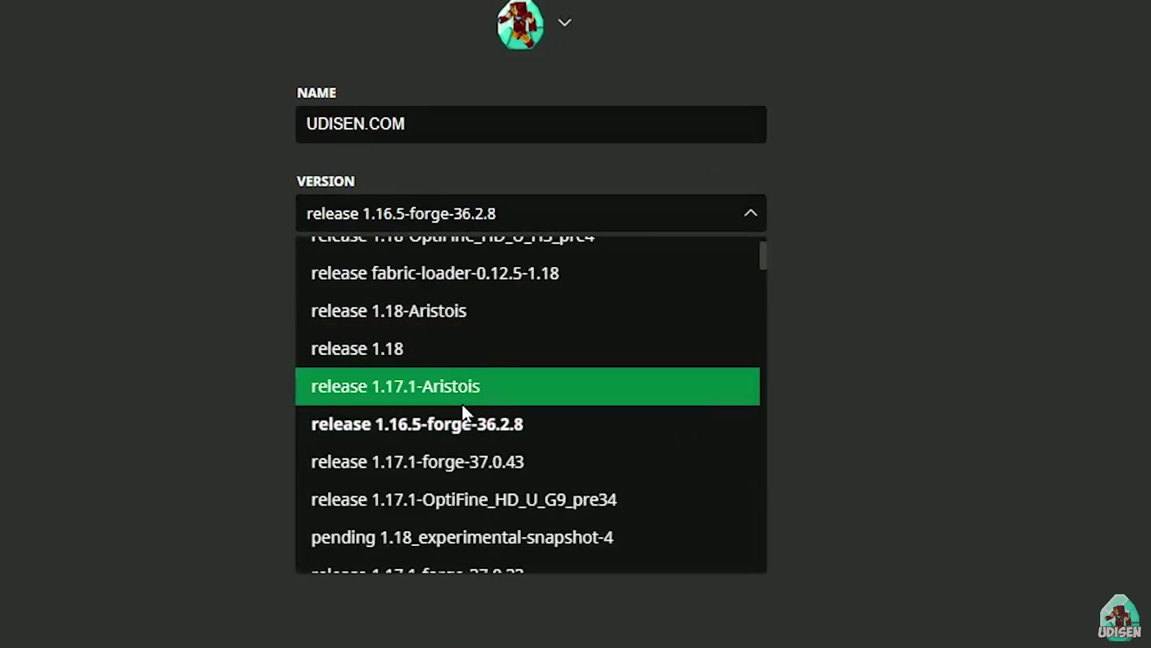
{"action": "scroll", "coordinate": [458, 389], "scroll_direction": "down", "scroll_amount": 5}
{"action": "scroll", "coordinate": [477, 373], "scroll_direction": "up", "scroll_amount": 3}
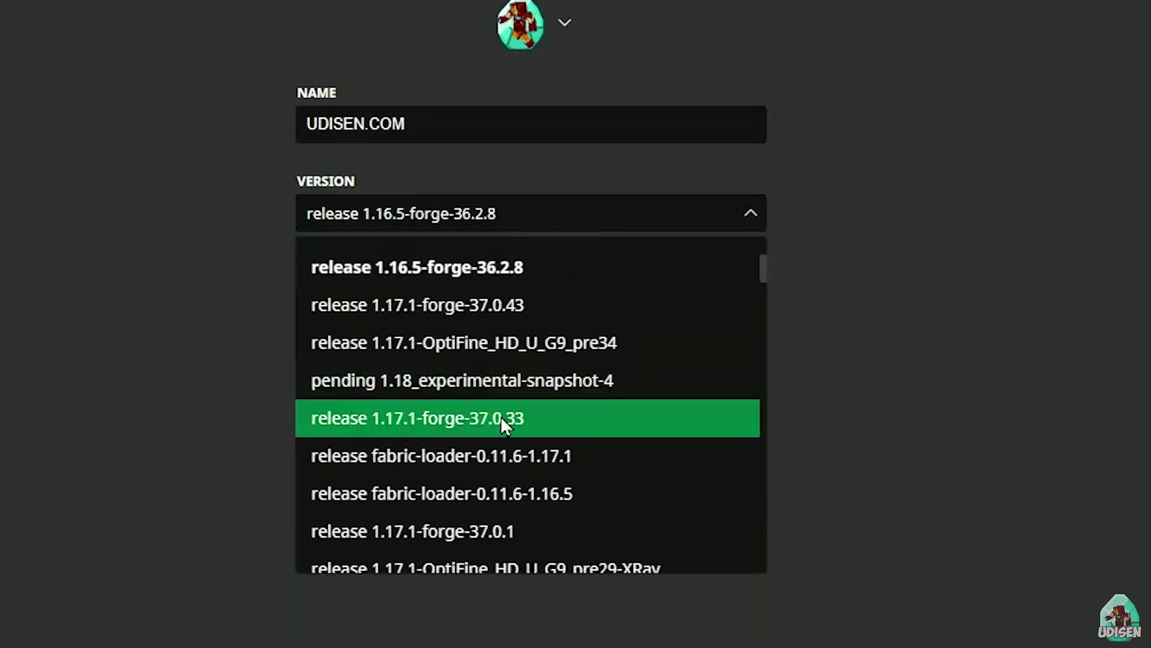
{"action": "left_click", "coordinate": [484, 377]}
{"action": "left_click", "coordinate": [581, 215]}
{"action": "scroll", "coordinate": [545, 329], "scroll_direction": "up", "scroll_amount": 3}
{"action": "left_click", "coordinate": [506, 390]}
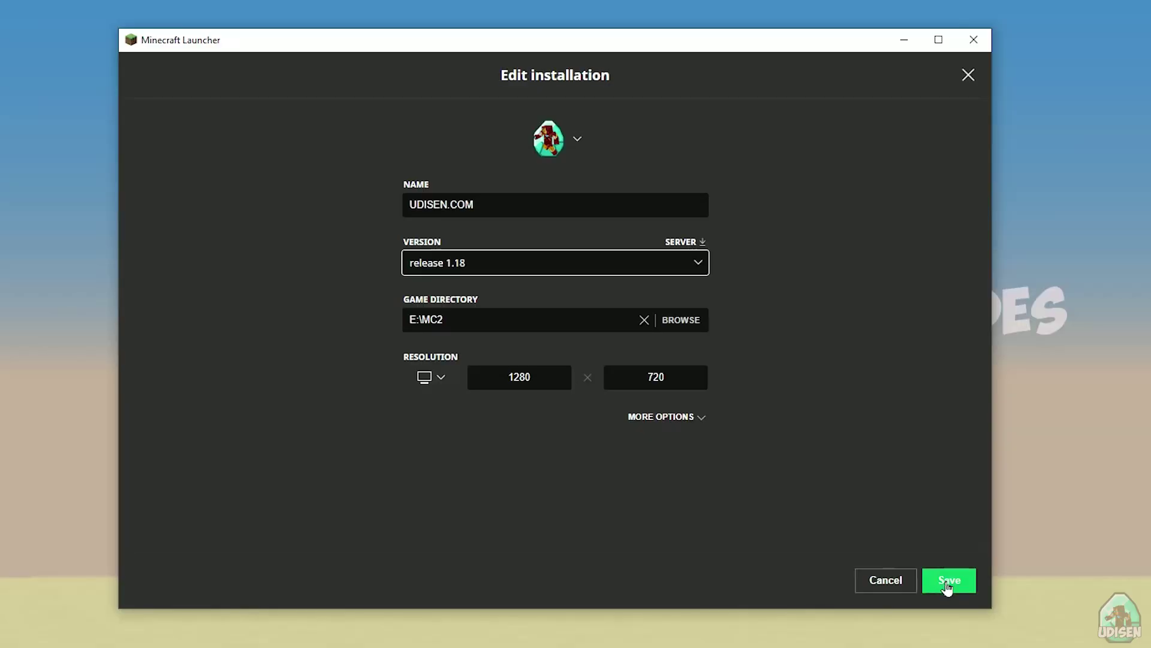
{"action": "left_click", "coordinate": [949, 580]}
Launch UDISEN.COM, quit from the title screen, and close the launcher
{"action": "left_click", "coordinate": [864, 263]}
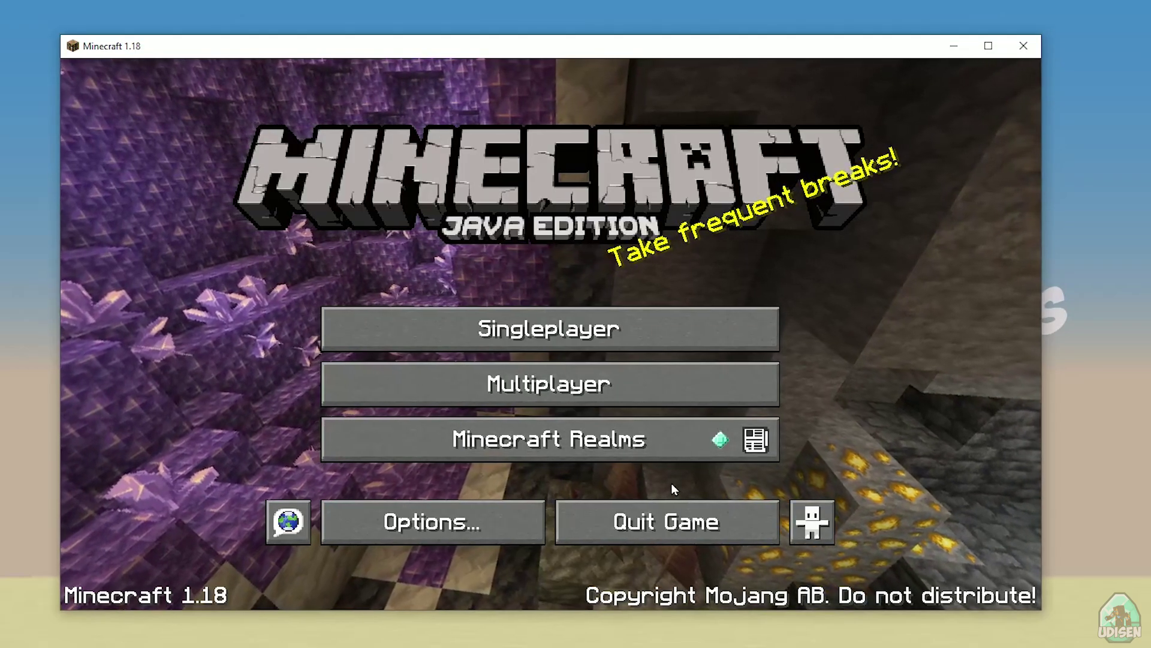
{"action": "left_click", "coordinate": [668, 522]}
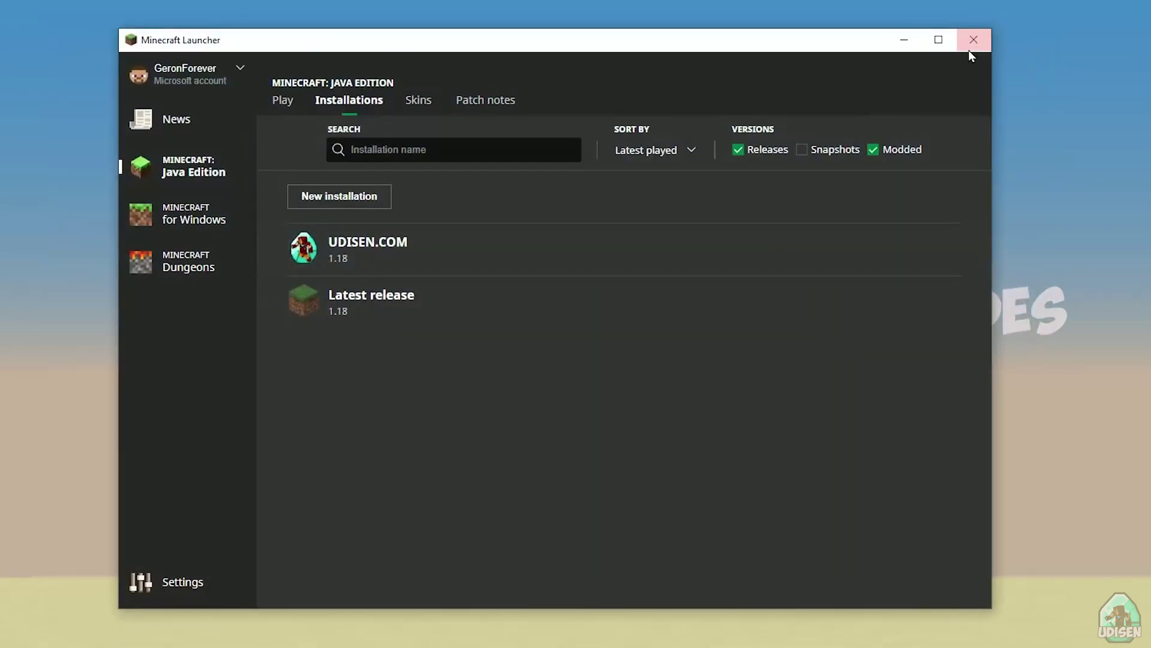
{"action": "left_click", "coordinate": [971, 48]}
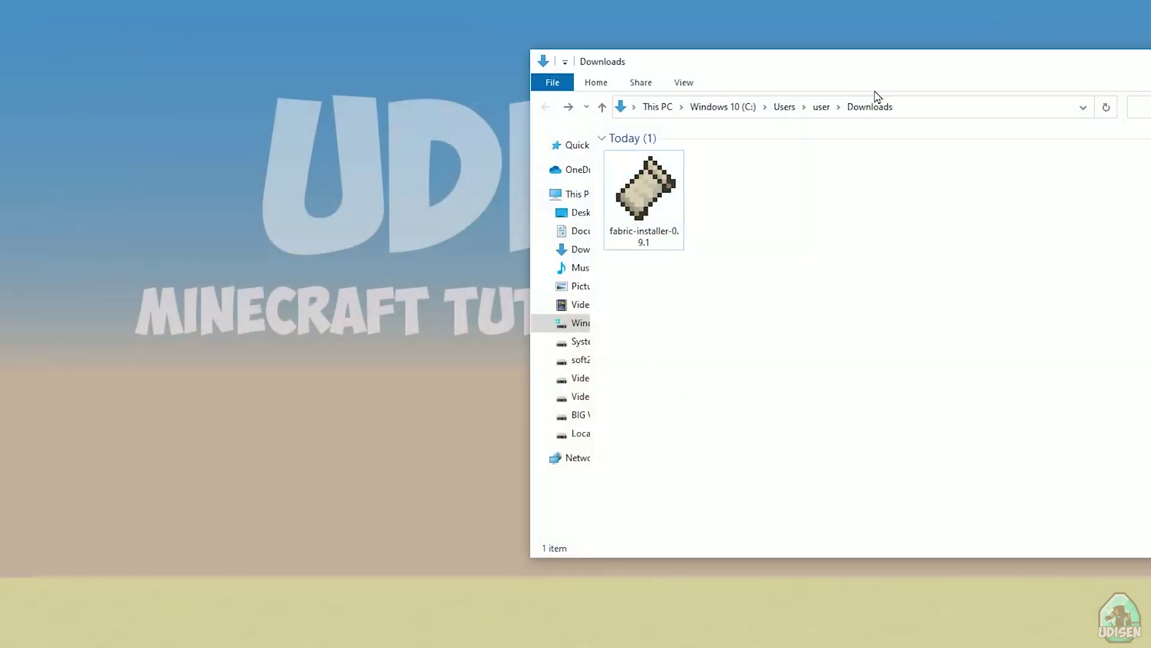
Run fabric-installer-0.9.1 from Downloads and choose Minecraft version 1.18
{"action": "left_click_drag", "start_coordinate": [885, 77], "coordinate": [616, 78]}
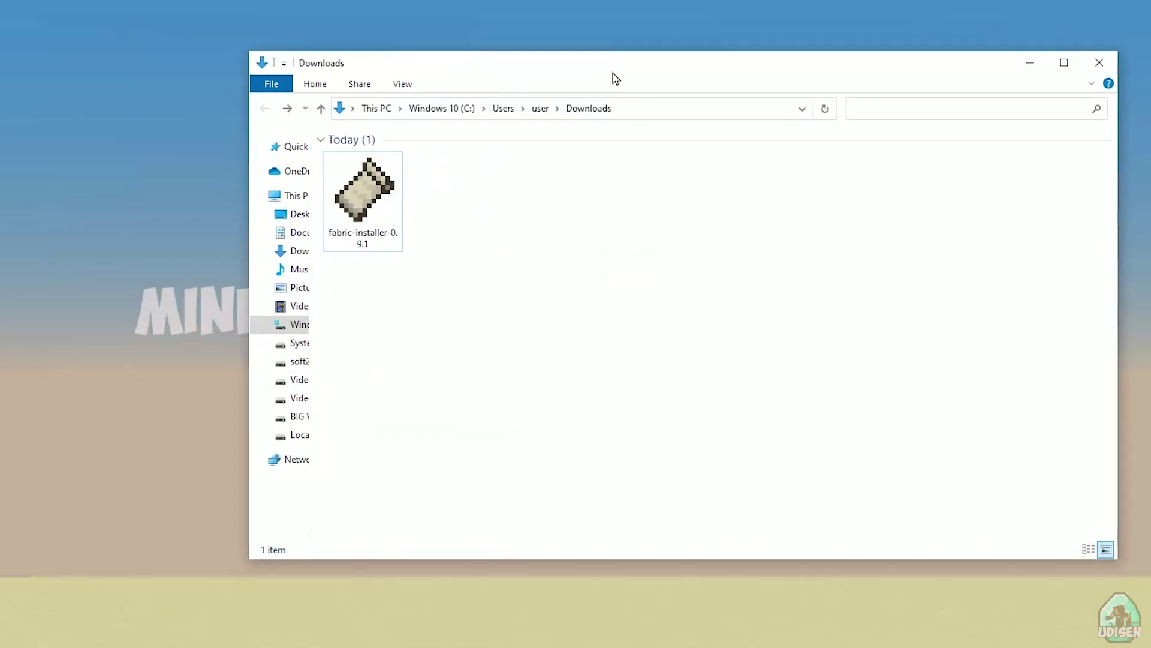
{"action": "double_click", "coordinate": [376, 192]}
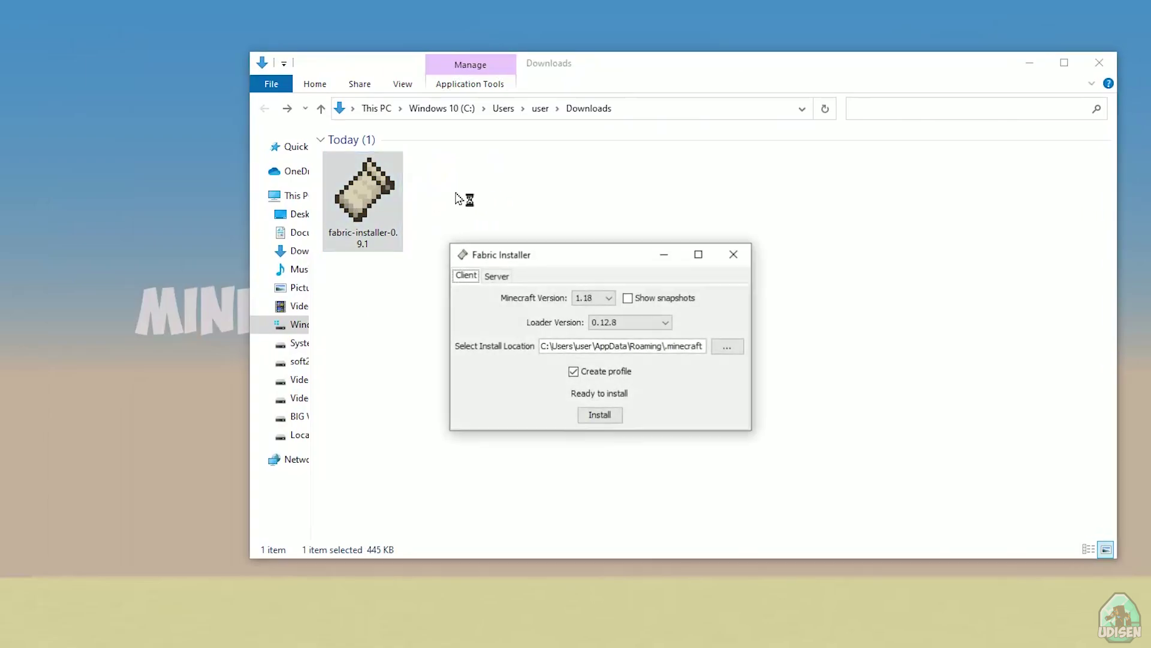
{"action": "left_click_drag", "start_coordinate": [581, 258], "coordinate": [627, 225]}
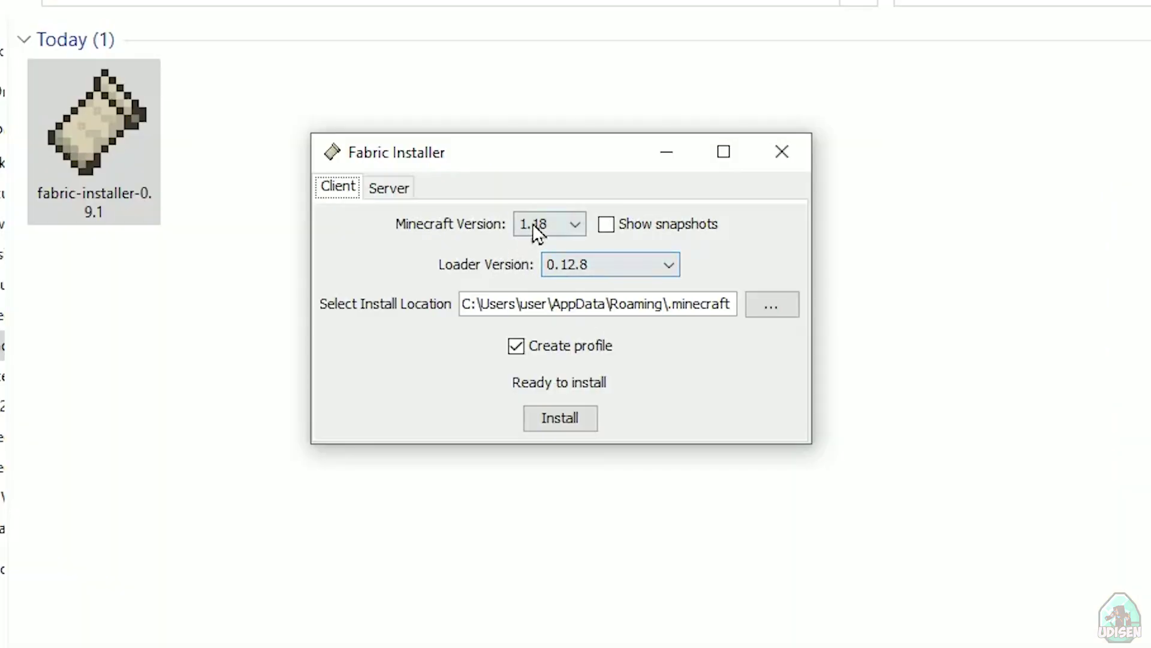
{"action": "left_click", "coordinate": [630, 262]}
{"action": "left_click", "coordinate": [537, 227]}
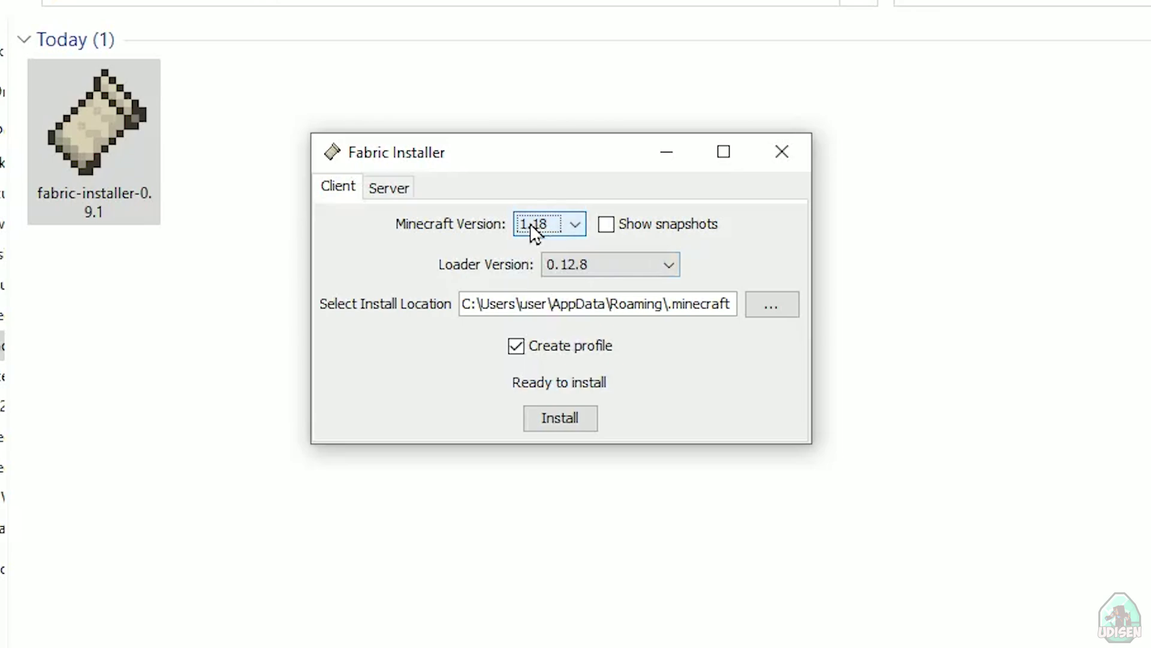
Compare the Server and Client options and check loader versions, keeping Client with 0.12.8
{"action": "left_click", "coordinate": [371, 188]}
{"action": "left_click", "coordinate": [353, 190]}
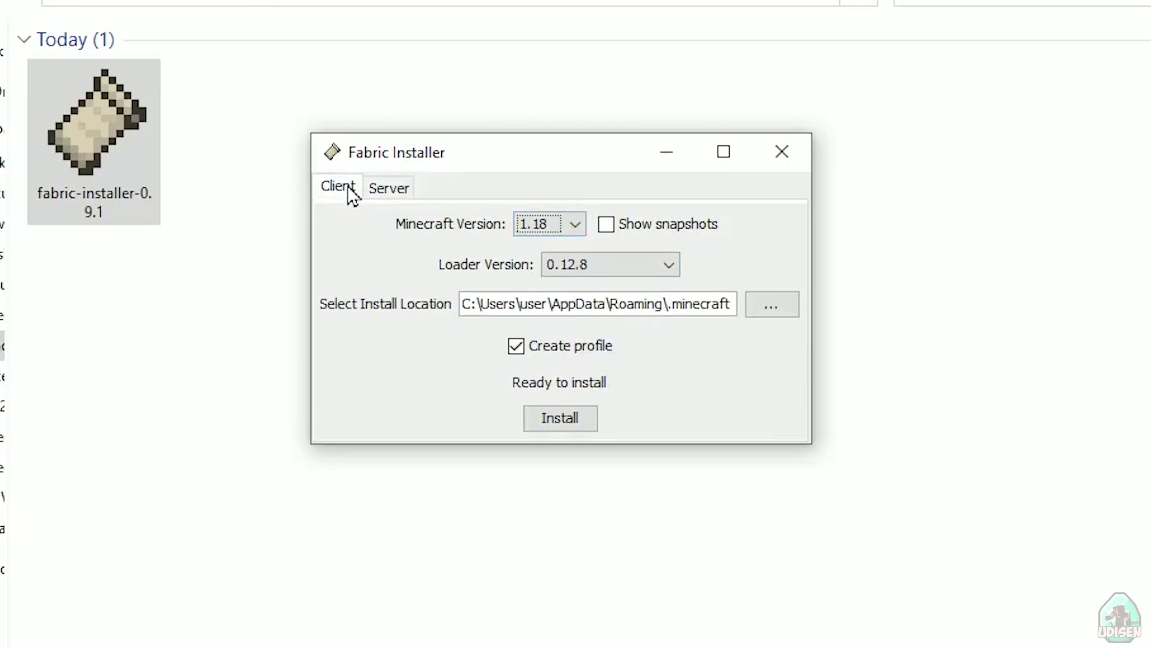
{"action": "left_click", "coordinate": [388, 190]}
{"action": "left_click", "coordinate": [351, 189]}
{"action": "left_click", "coordinate": [588, 267]}
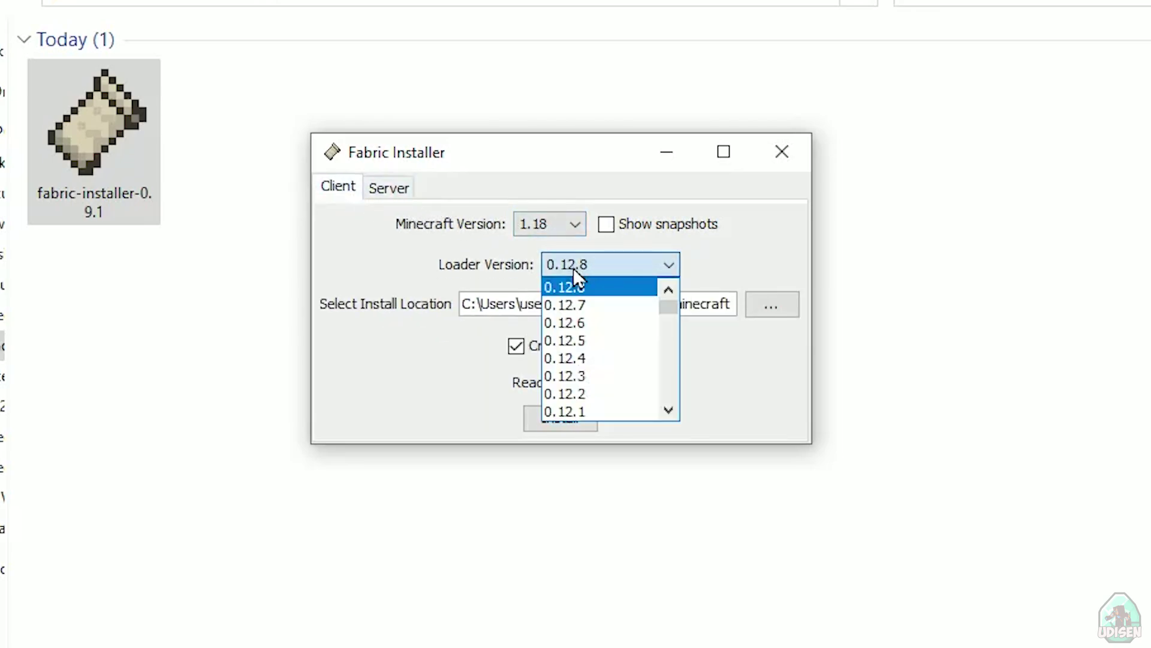
{"action": "left_click", "coordinate": [486, 256]}
Browse the Minecraft version list and keep 1.18 selected
{"action": "left_click", "coordinate": [548, 225]}
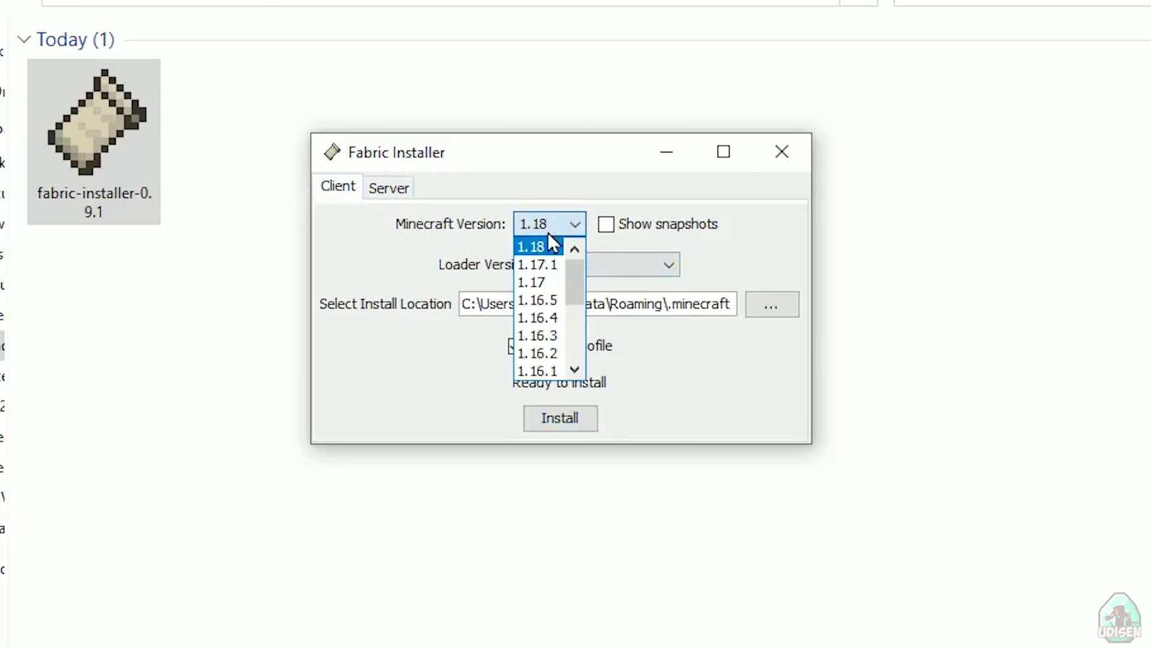
{"action": "left_click", "coordinate": [539, 245]}
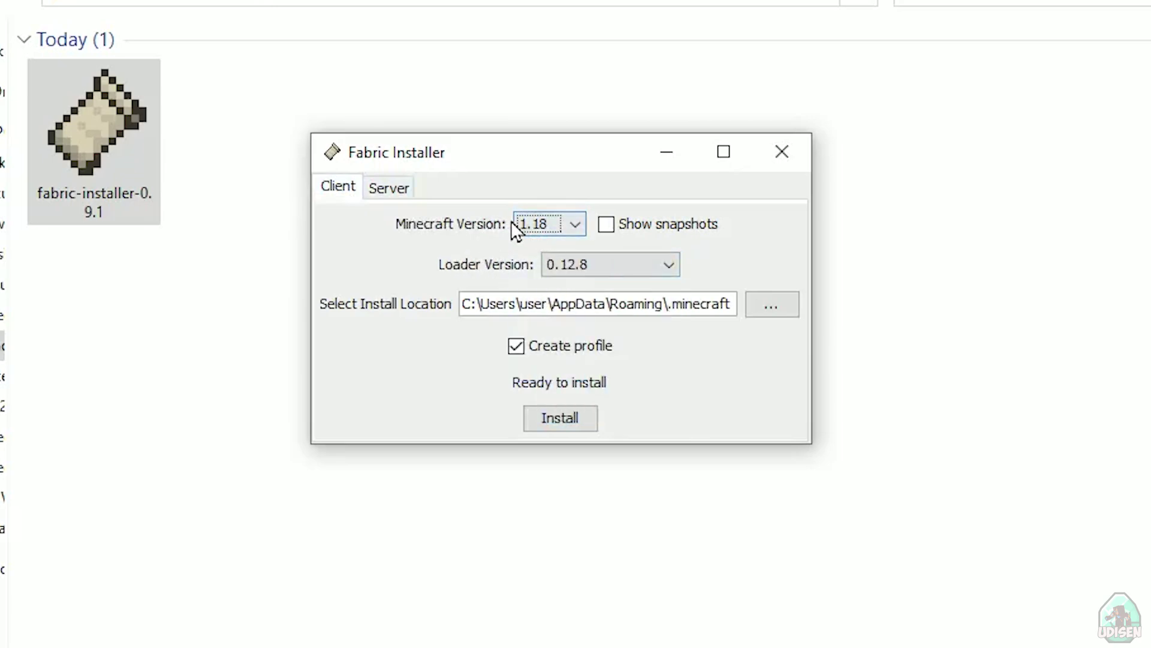
{"action": "left_click", "coordinate": [545, 228]}
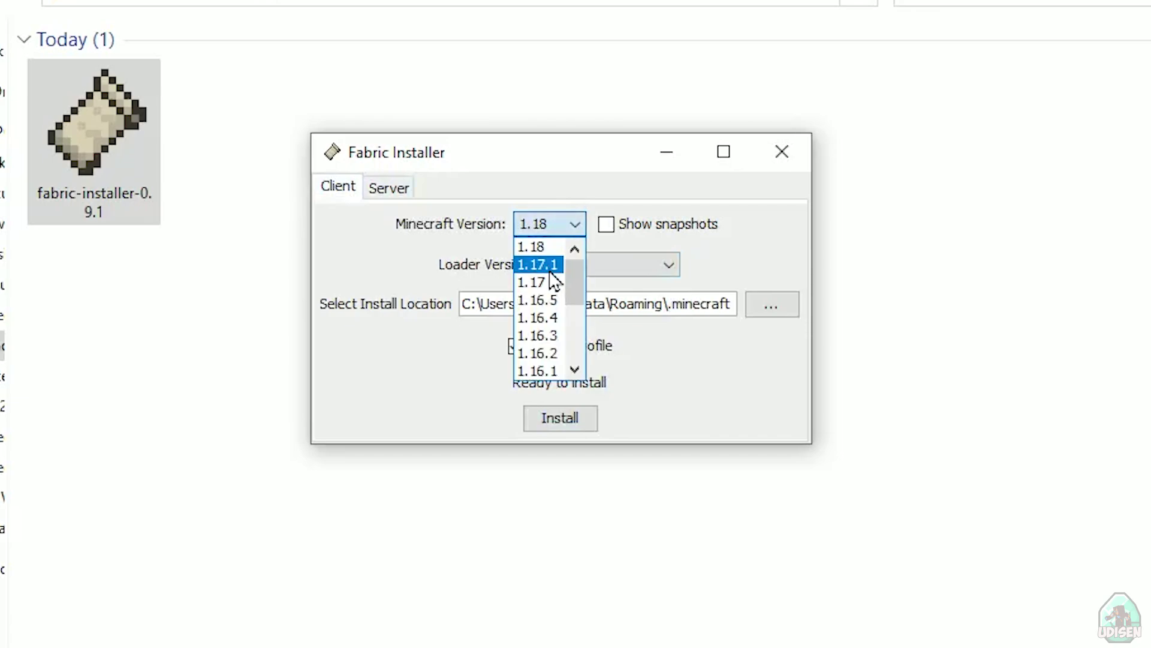
{"action": "scroll", "coordinate": [558, 321], "scroll_direction": "down", "scroll_amount": 3}
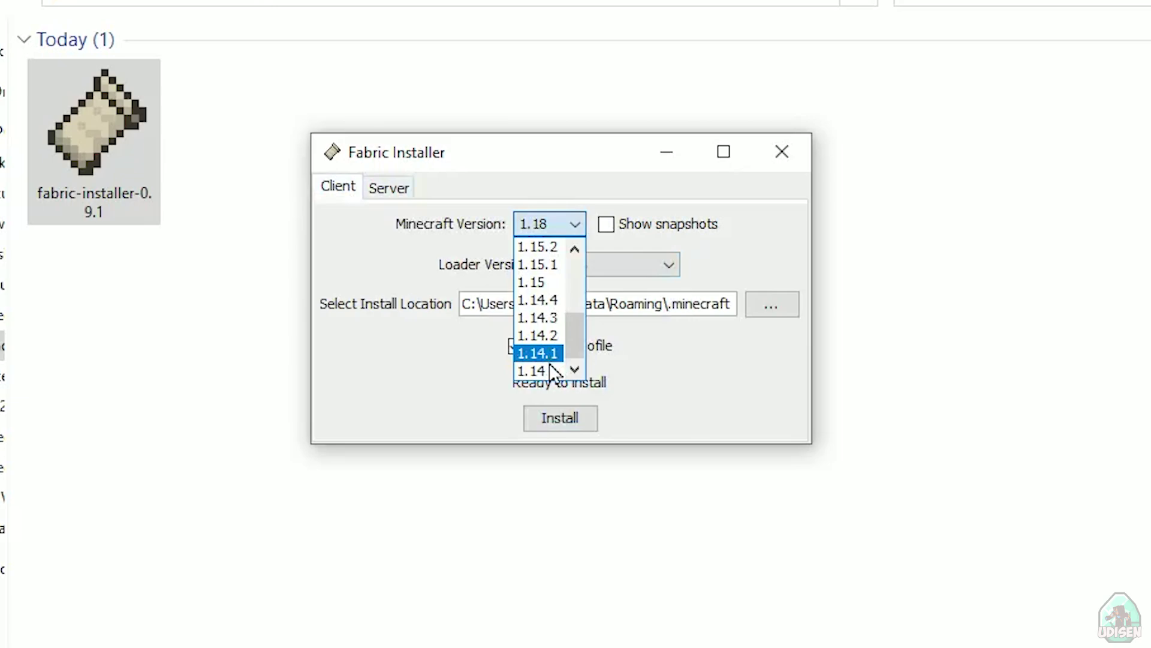
{"action": "scroll", "coordinate": [555, 258], "scroll_direction": "up", "scroll_amount": 3}
{"action": "left_click", "coordinate": [551, 248]}
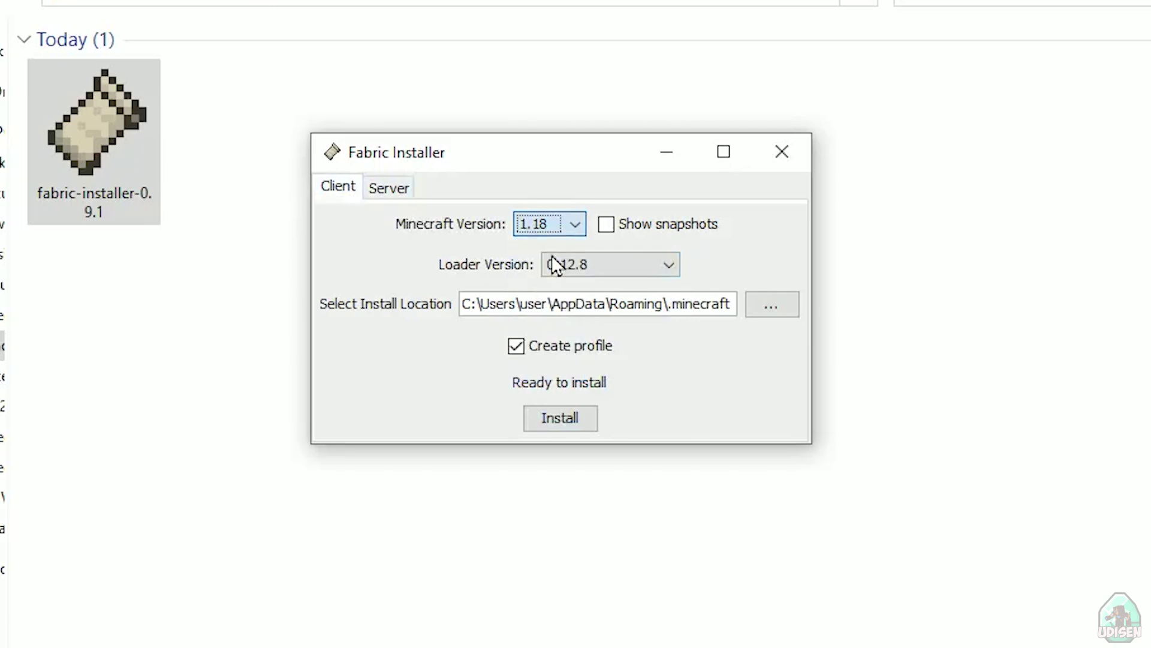
Install Fabric Loader 0.12.8 for 1.18, acknowledge the success message, and close the installer
{"action": "left_click", "coordinate": [548, 415]}
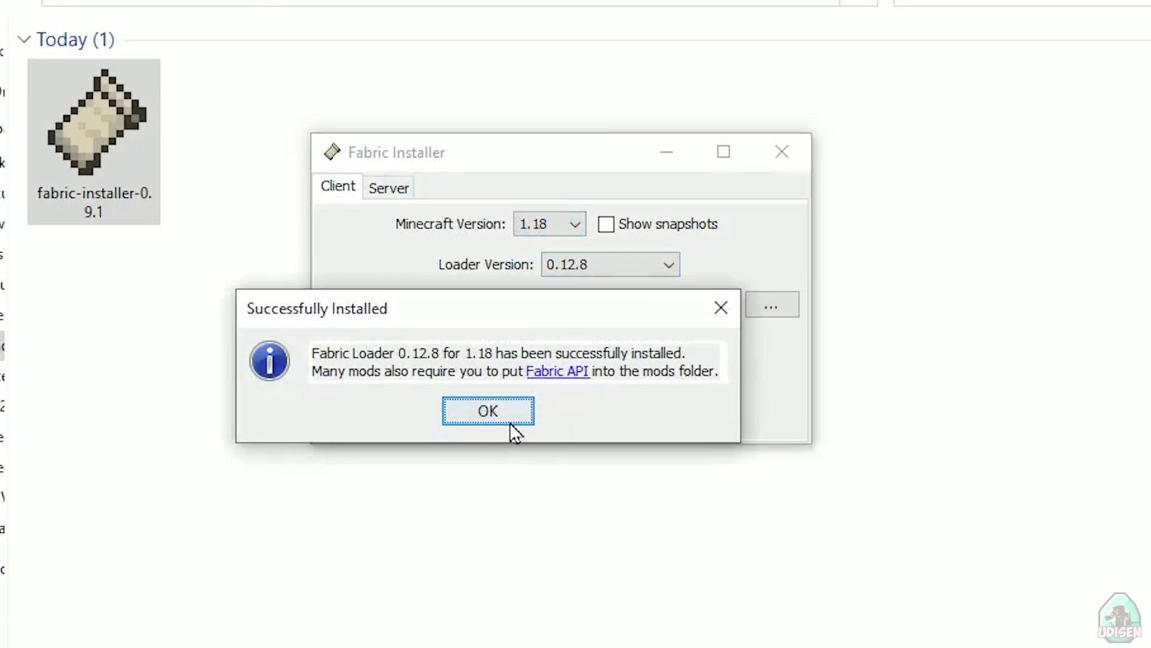
{"action": "left_click", "coordinate": [483, 409]}
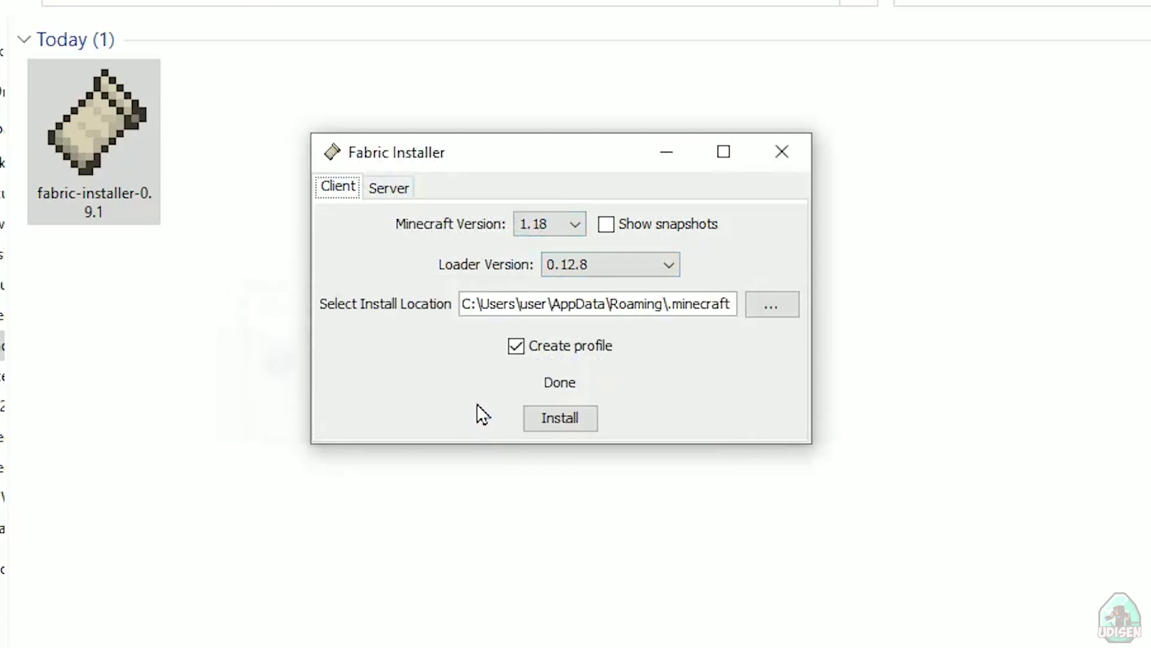
{"action": "left_click", "coordinate": [788, 157]}
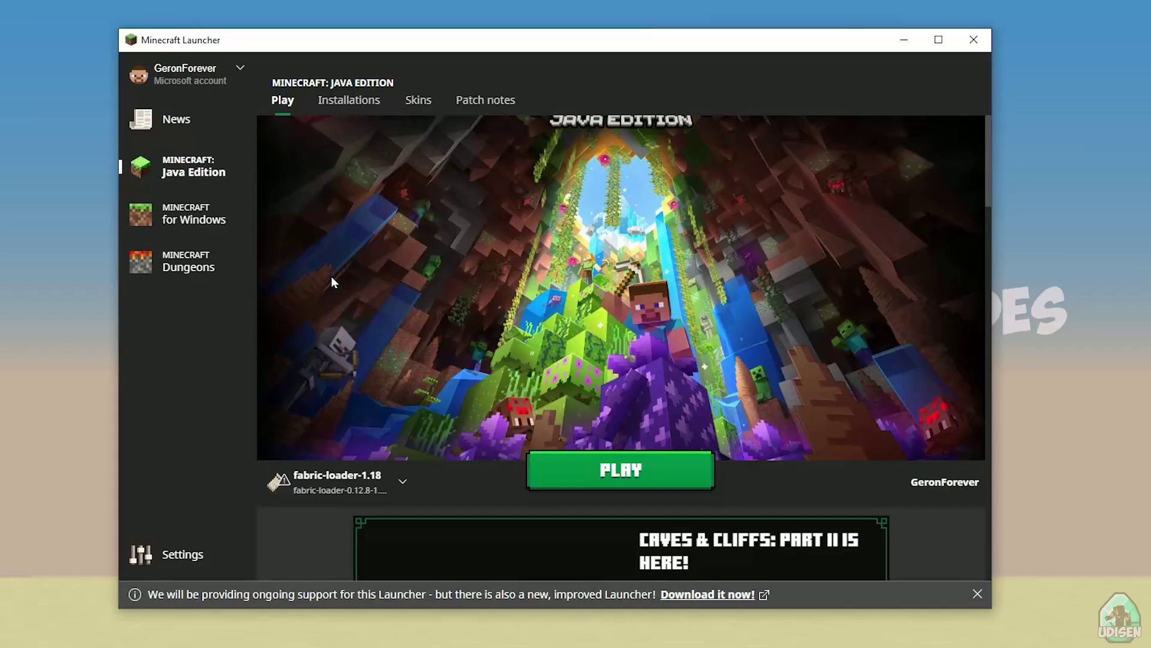
Set the fabric-loader-1.18 installation's resolution to 1280 × 720 and save
{"action": "left_click", "coordinate": [346, 102]}
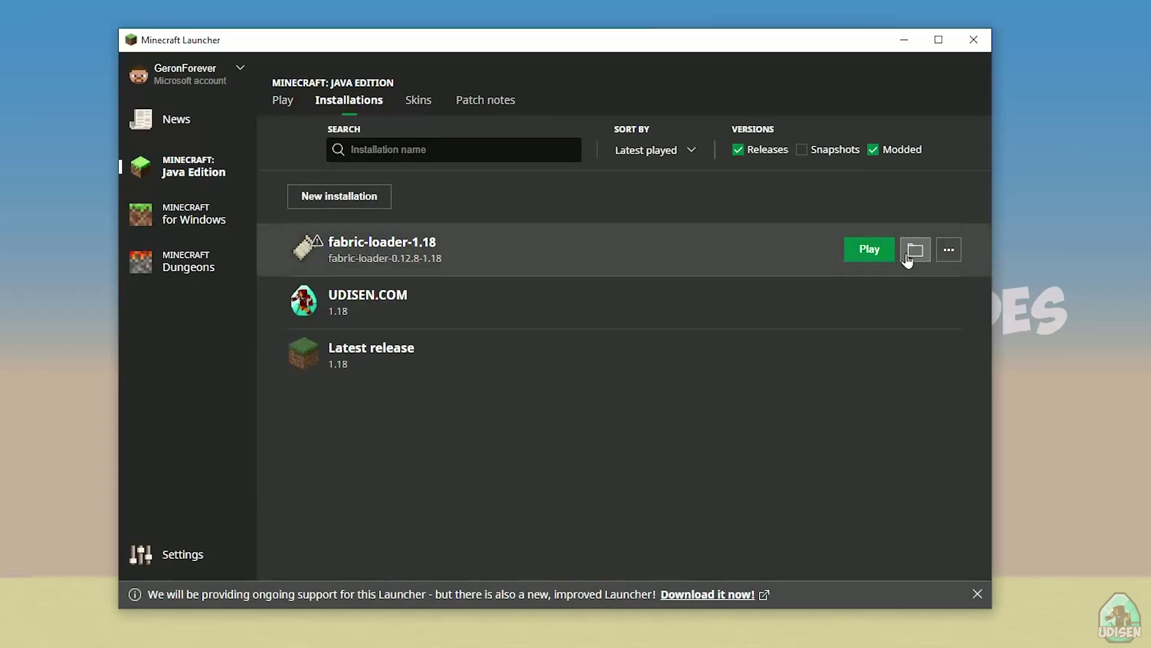
{"action": "left_click", "coordinate": [629, 251]}
{"action": "left_click", "coordinate": [539, 413]}
{"action": "type", "text": "1280"}
{"action": "left_click", "coordinate": [655, 407]}
{"action": "type", "text": "720"}
{"action": "left_click", "coordinate": [948, 593]}
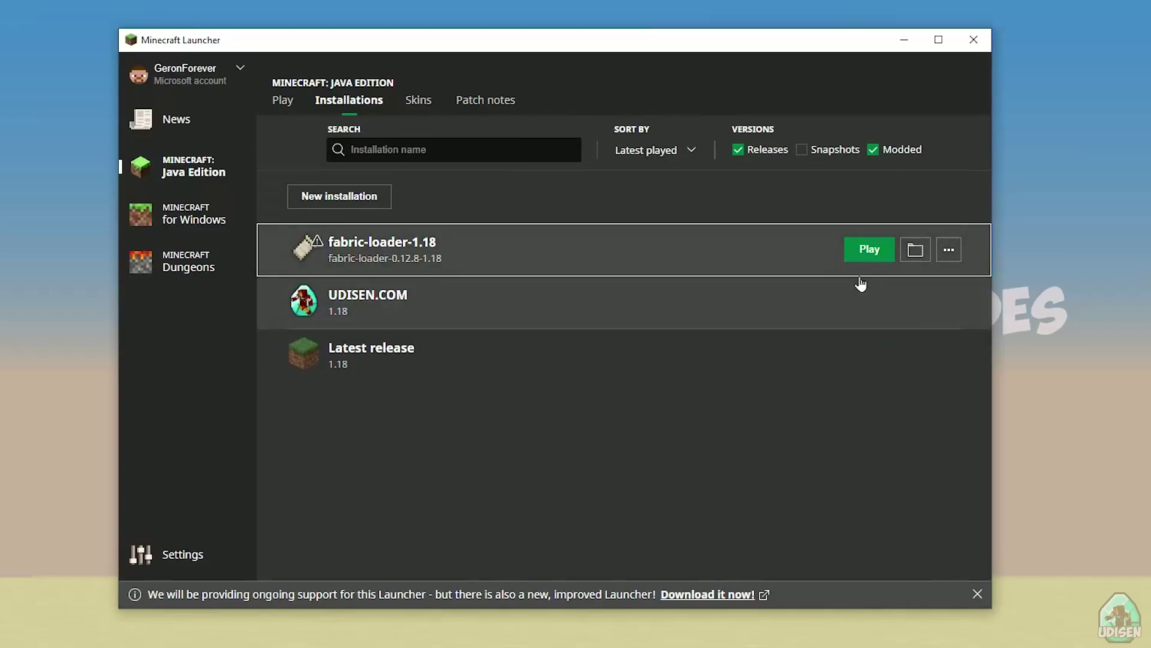
Open the installation's game folder, enter the mods folder, and move its window left
{"action": "left_click", "coordinate": [915, 249]}
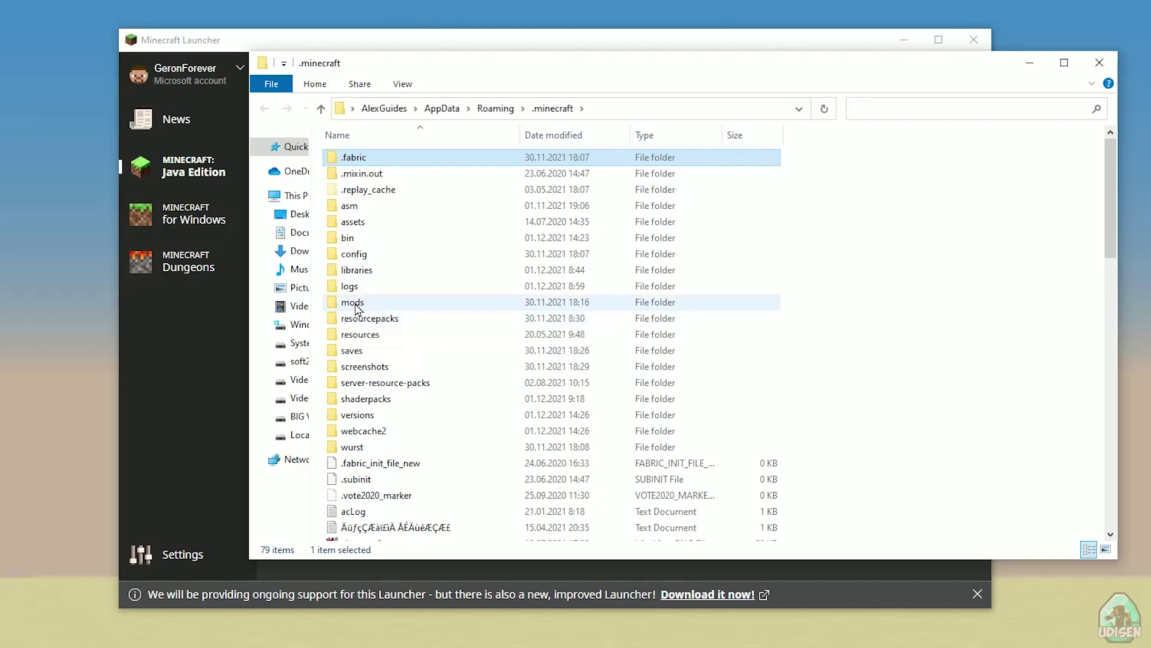
{"action": "double_click", "coordinate": [354, 302]}
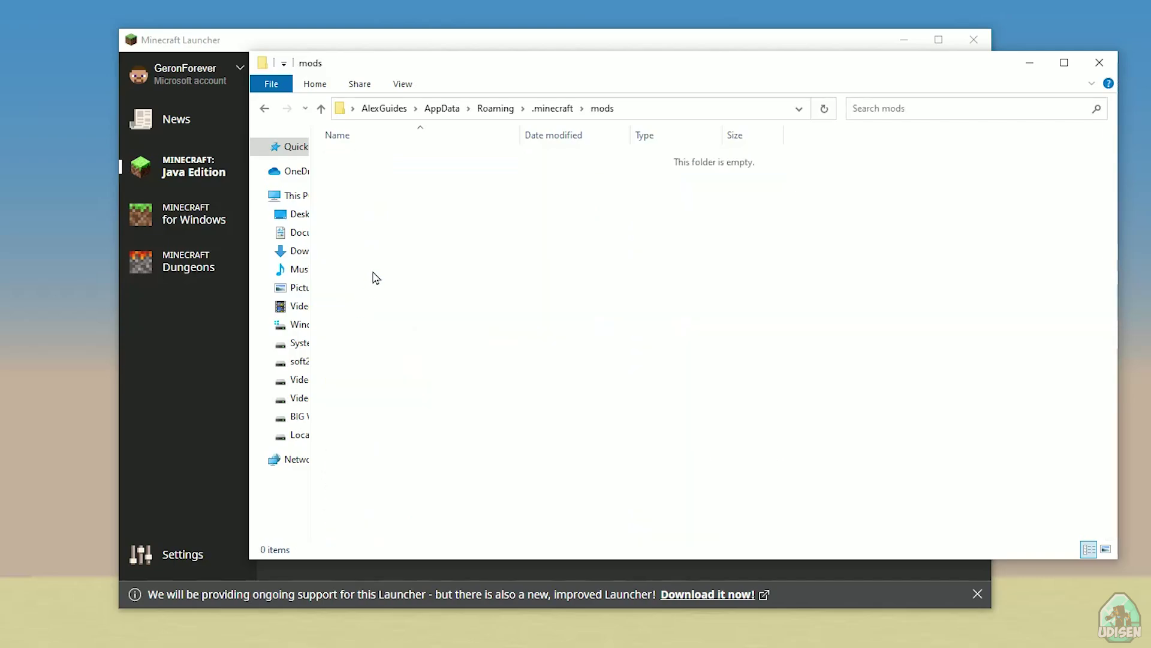
{"action": "left_click_drag", "start_coordinate": [497, 71], "coordinate": [277, 55]}
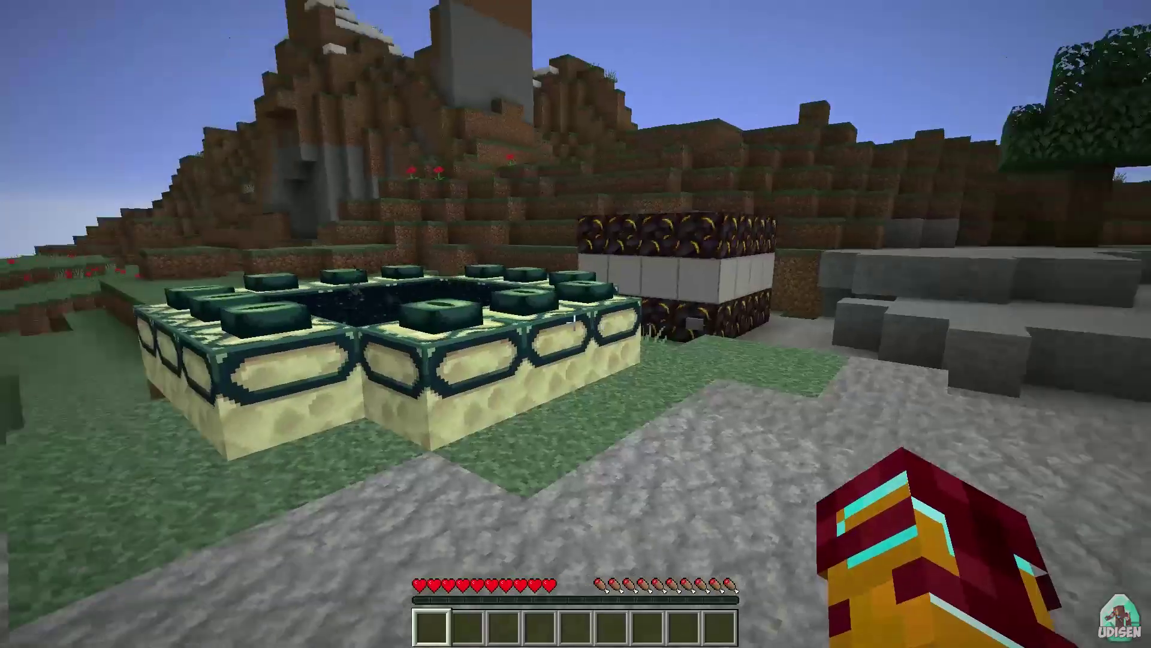
Show the F3 debug overlay, then walk and jump up onto the end portal frames
{"action": "key", "text": "F3"}
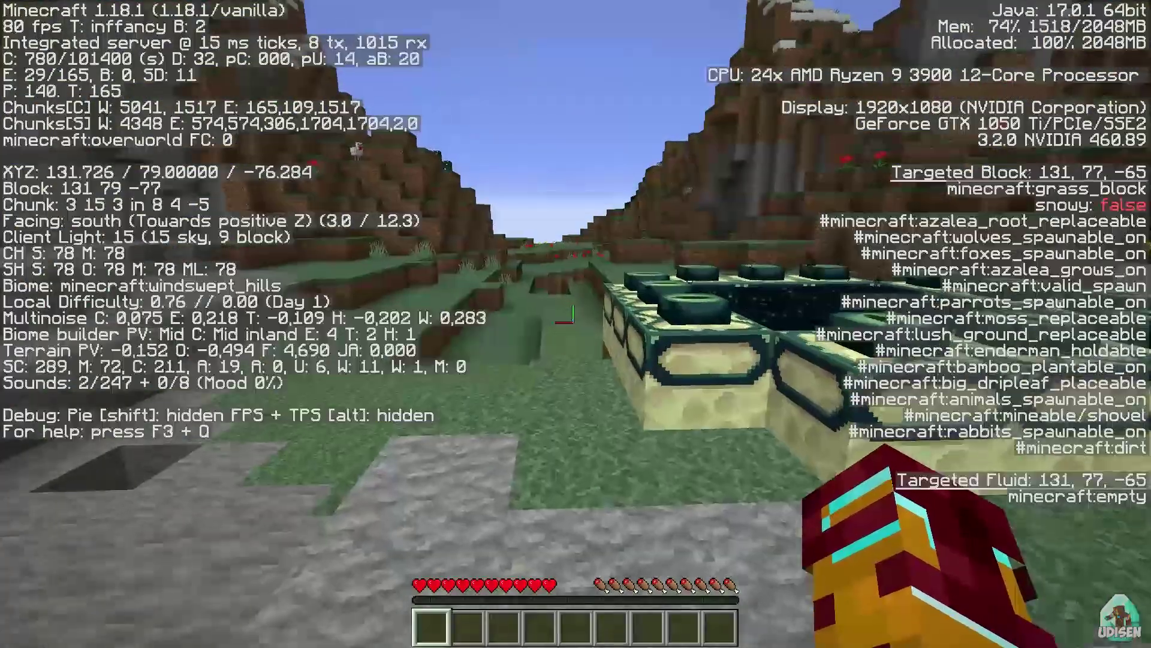
{"action": "key", "text": "w"}
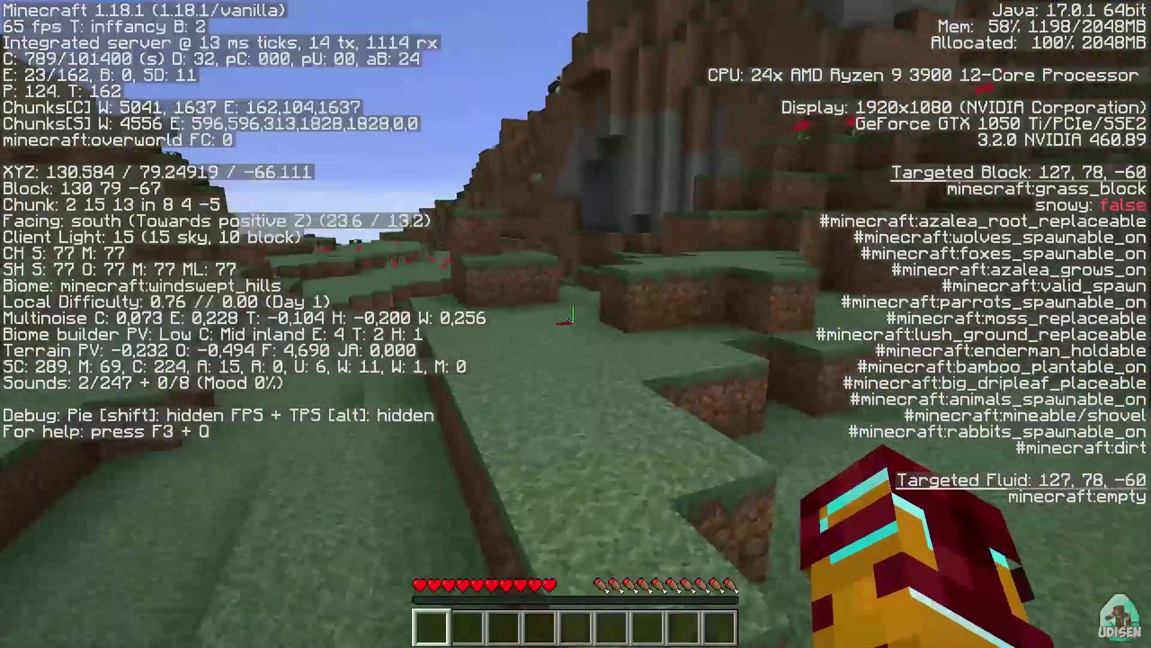
{"action": "key", "text": "w"}
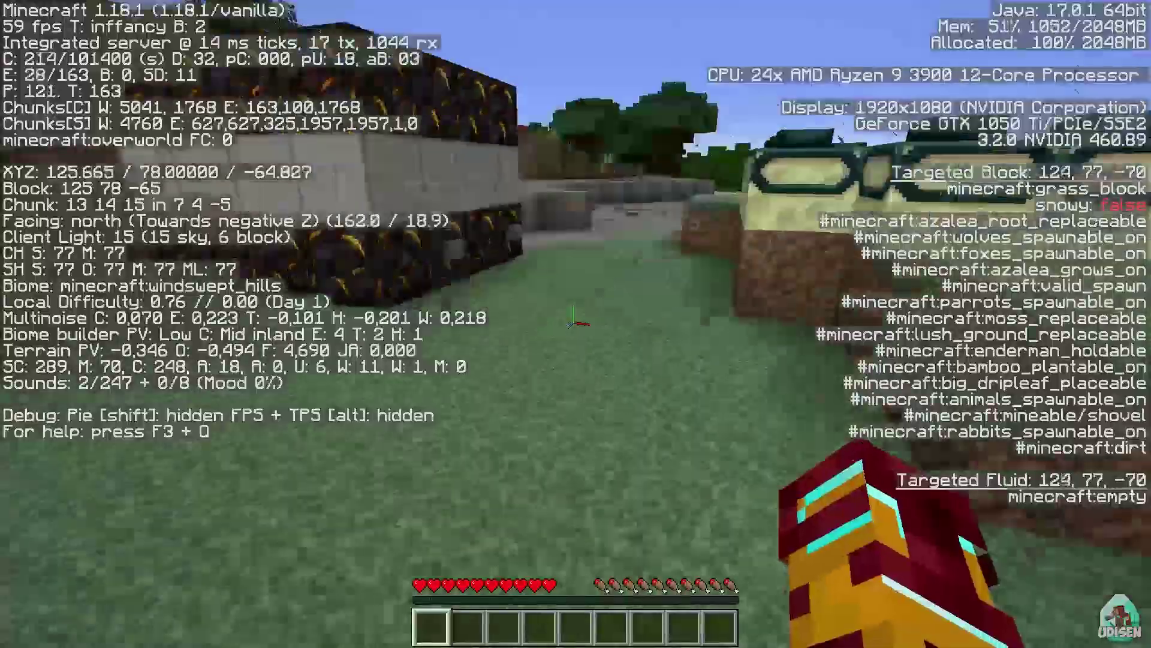
{"action": "key", "text": "w"}
{"action": "key", "text": "space"}
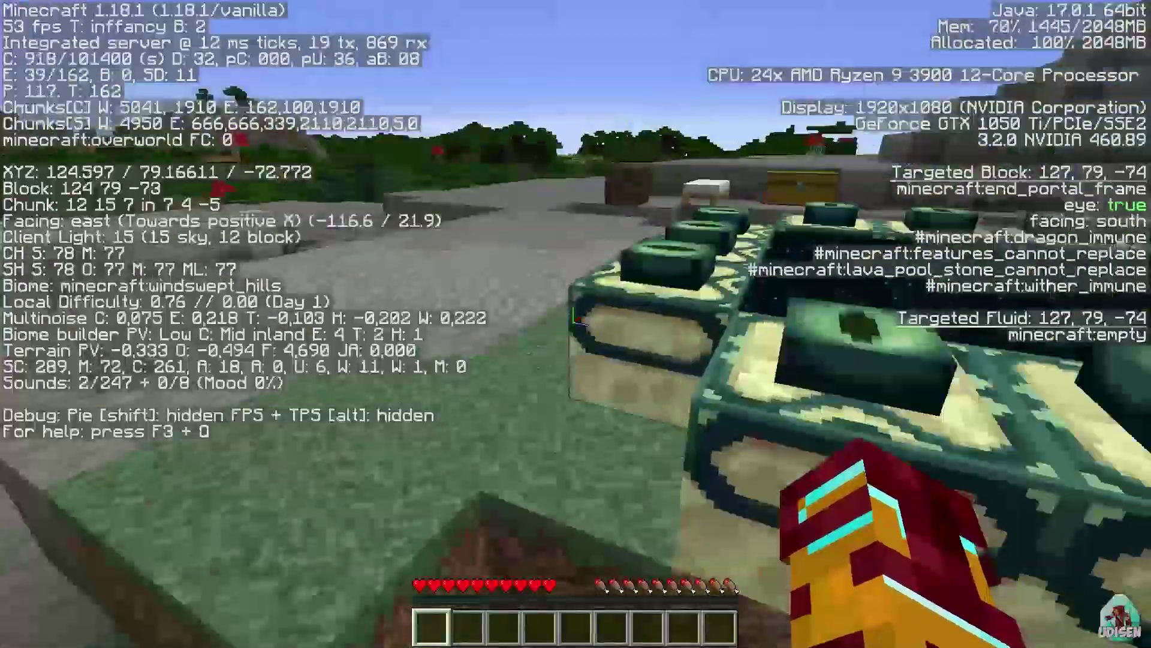
{"action": "key", "text": "w"}
{"action": "key", "text": "space"}
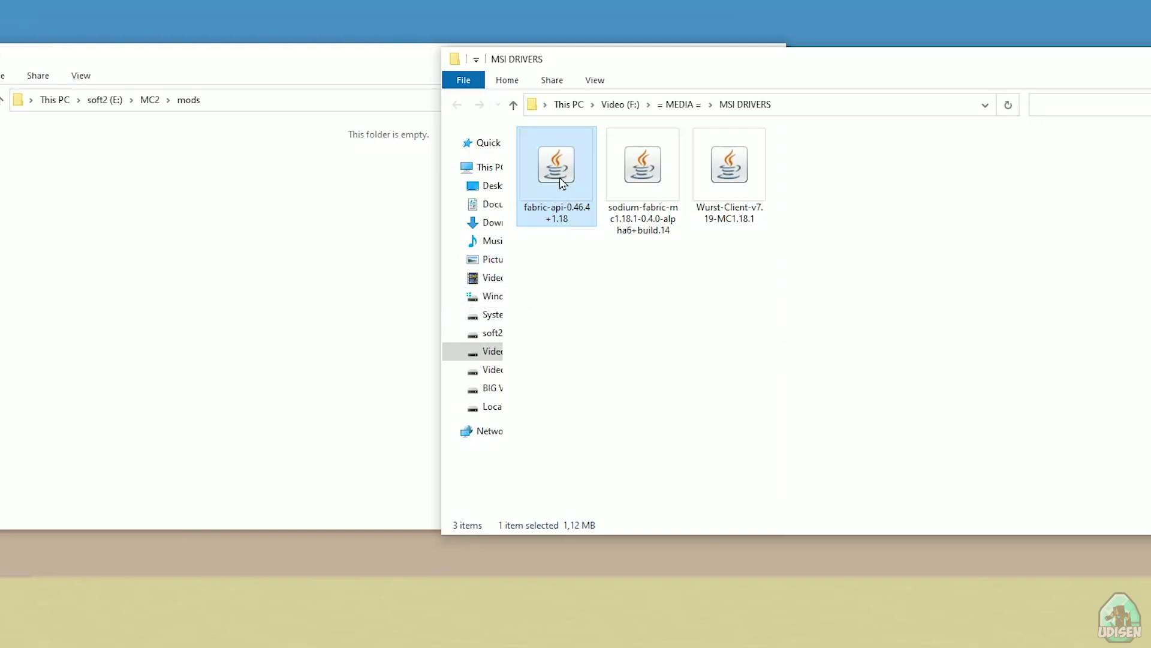
Copy the fabric-api, Sodium and Wurst Client jars from MSI DRIVERS into the mods folder
{"action": "left_click_drag", "start_coordinate": [562, 183], "coordinate": [138, 232]}
{"action": "left_click", "coordinate": [882, 276]}
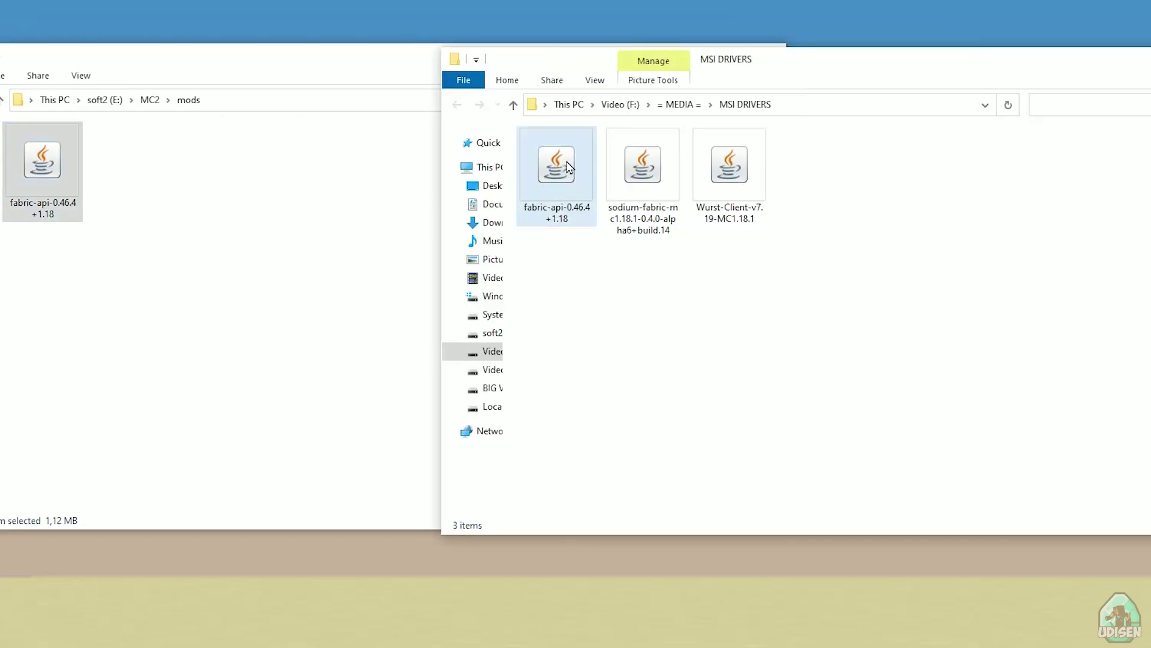
{"action": "left_click_drag", "start_coordinate": [639, 167], "coordinate": [298, 213]}
{"action": "left_click", "coordinate": [780, 299]}
{"action": "left_click_drag", "start_coordinate": [729, 171], "coordinate": [244, 214]}
{"action": "left_click", "coordinate": [244, 213]}
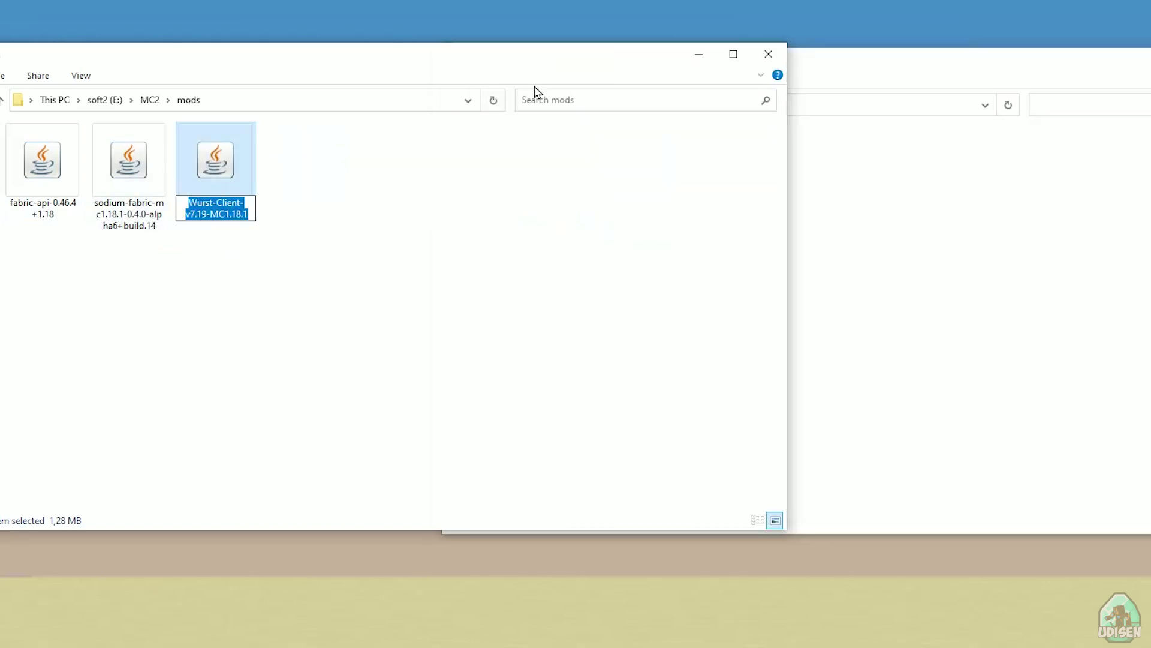
Close MSI DRIVERS, check the copied sodium and fabric-api files, and return to the launcher
{"action": "left_click", "coordinate": [1145, 51]}
{"action": "key", "text": "alt+F4"}
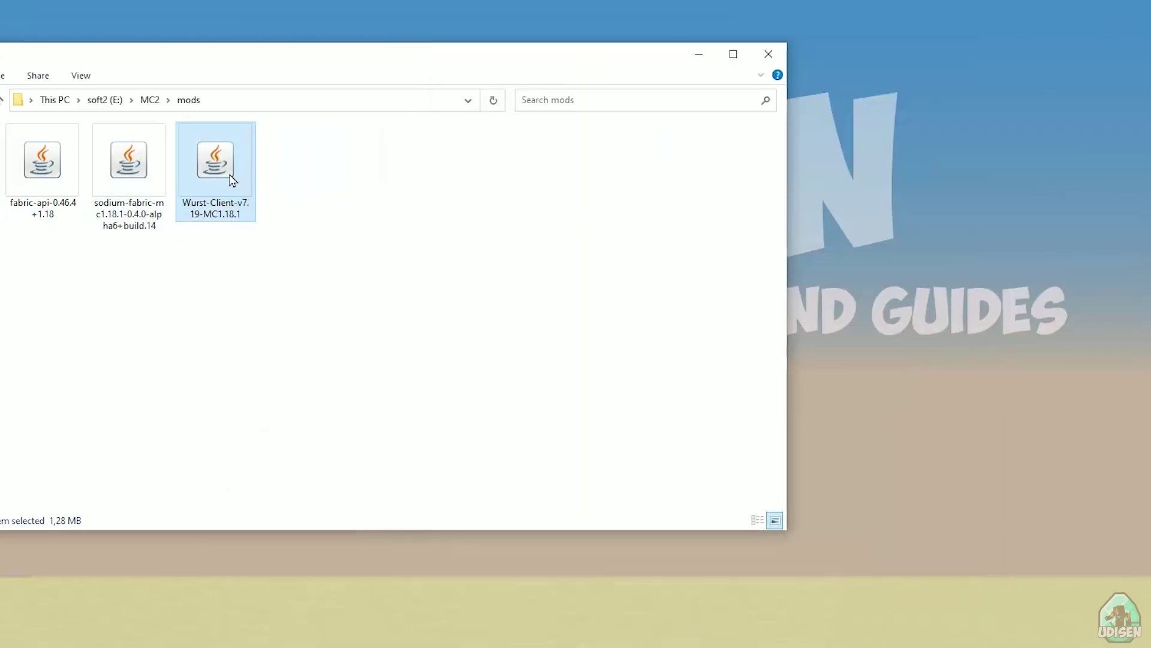
{"action": "left_click", "coordinate": [136, 169]}
{"action": "left_click", "coordinate": [25, 164]}
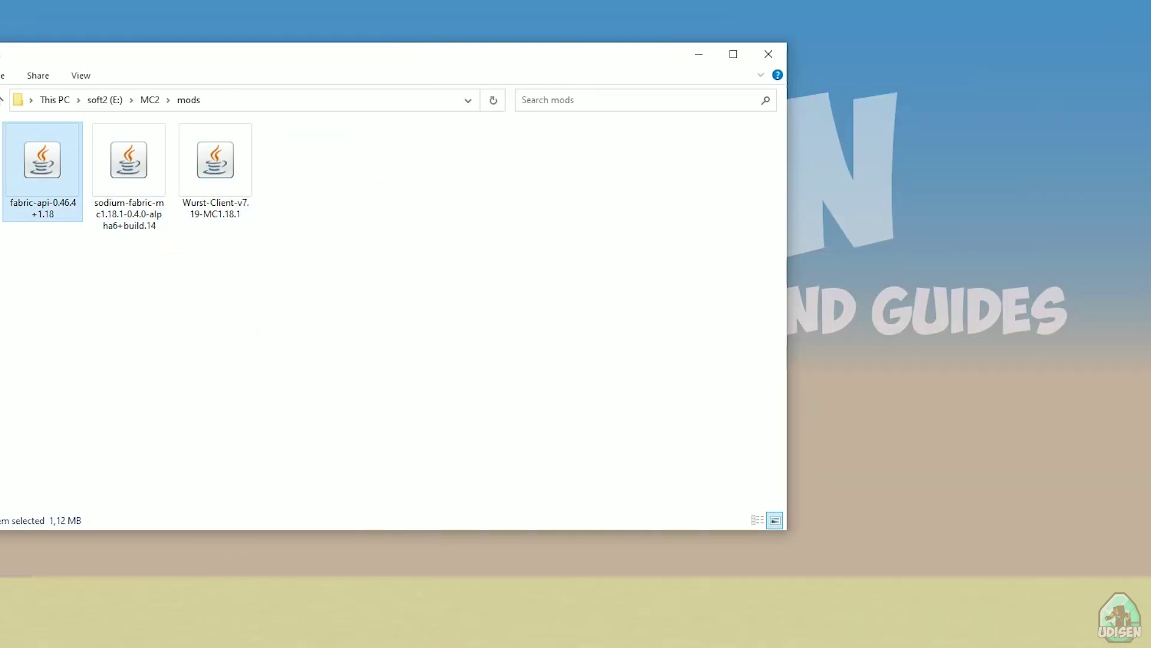
{"action": "key", "text": "alt+Tab"}
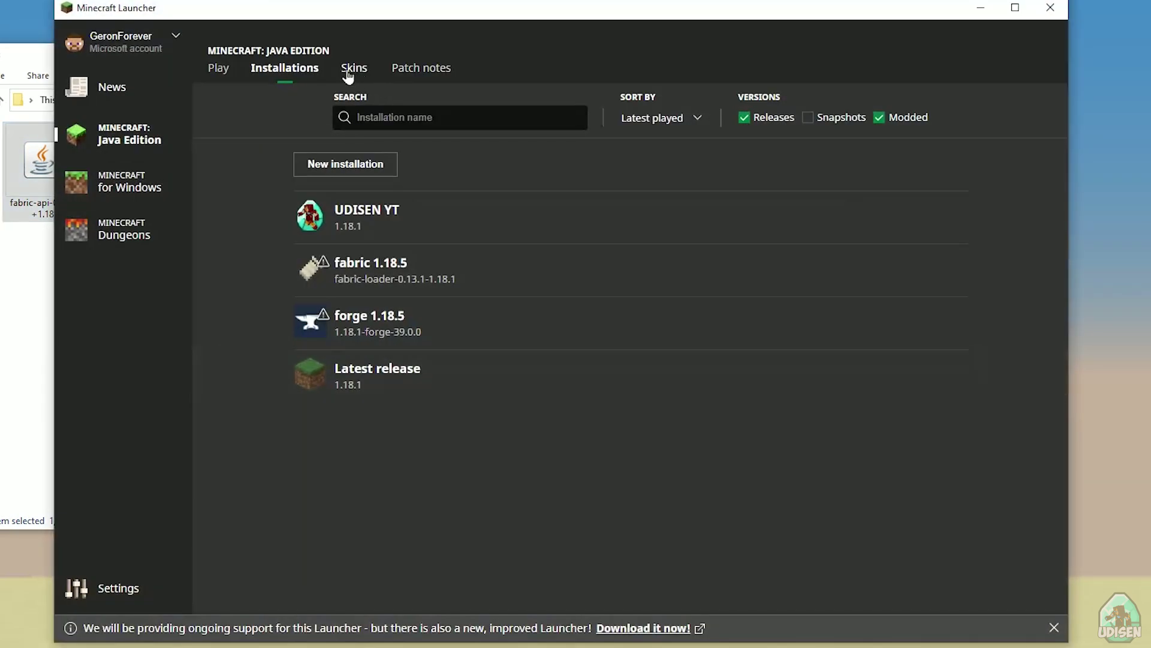
Toggle the Modded filter off and back on, then open fabric 1.18.5 for editing
{"action": "left_click", "coordinate": [905, 120]}
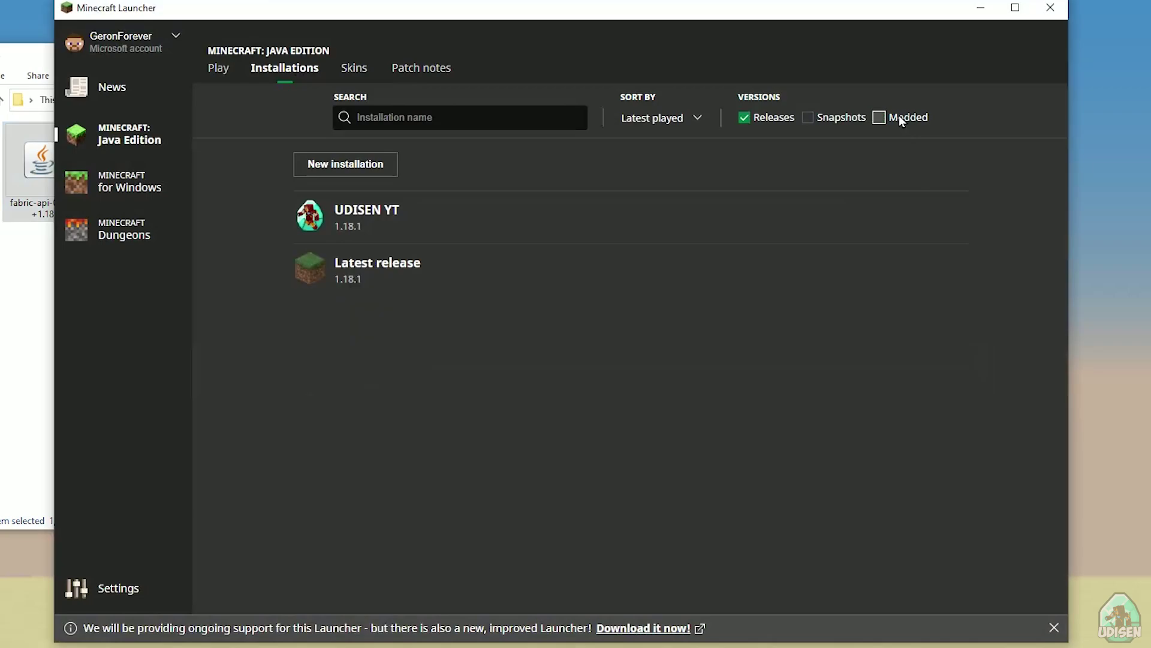
{"action": "left_click", "coordinate": [898, 117]}
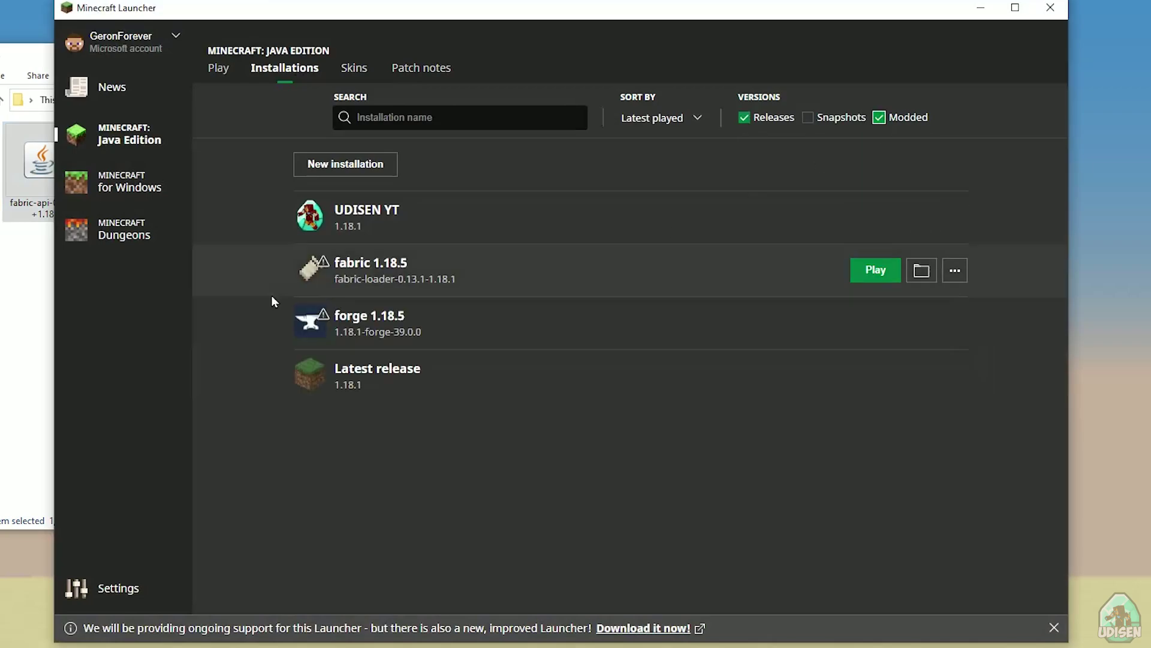
{"action": "left_click", "coordinate": [508, 268]}
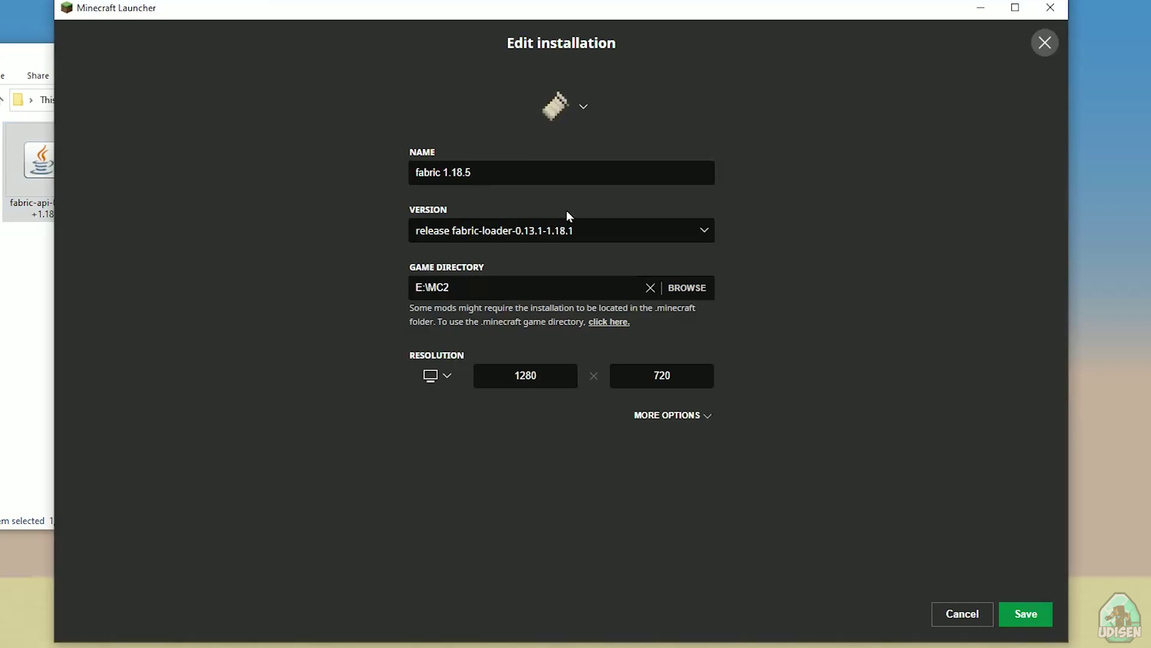
Keep the version unchanged, rename the fabric installation to 'fabric 1.18.1 ghjnghnhnm', save, and launch it
{"action": "left_click", "coordinate": [570, 231]}
{"action": "left_click", "coordinate": [550, 358]}
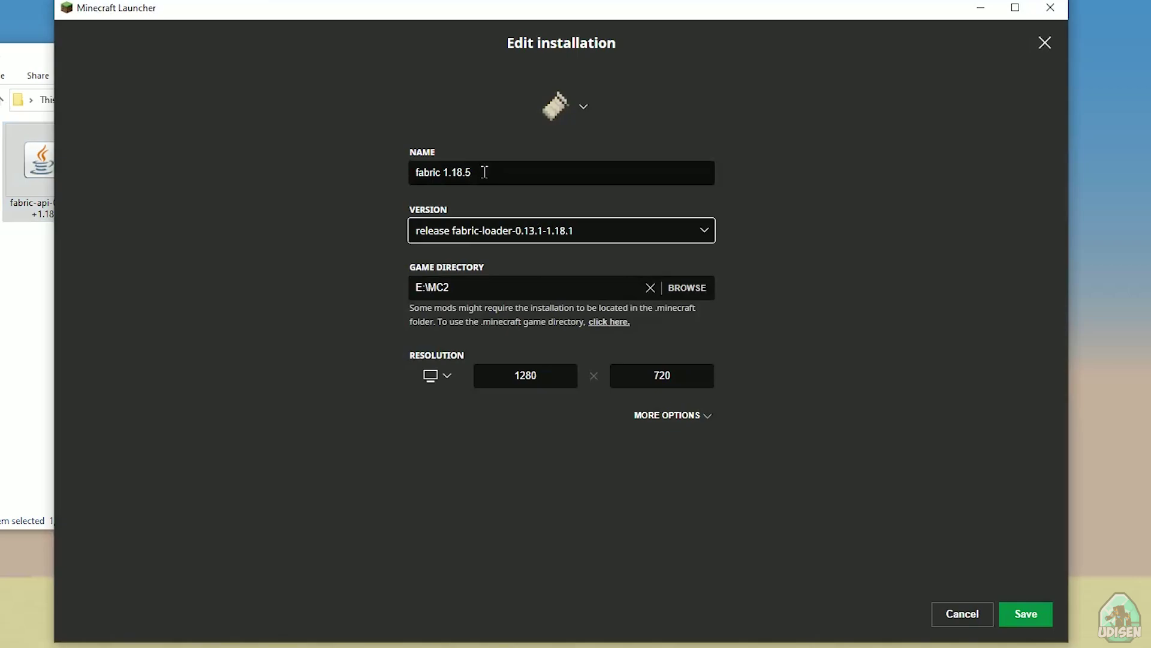
{"action": "left_click_drag", "start_coordinate": [504, 172], "coordinate": [203, 168]}
{"action": "left_click", "coordinate": [409, 207]}
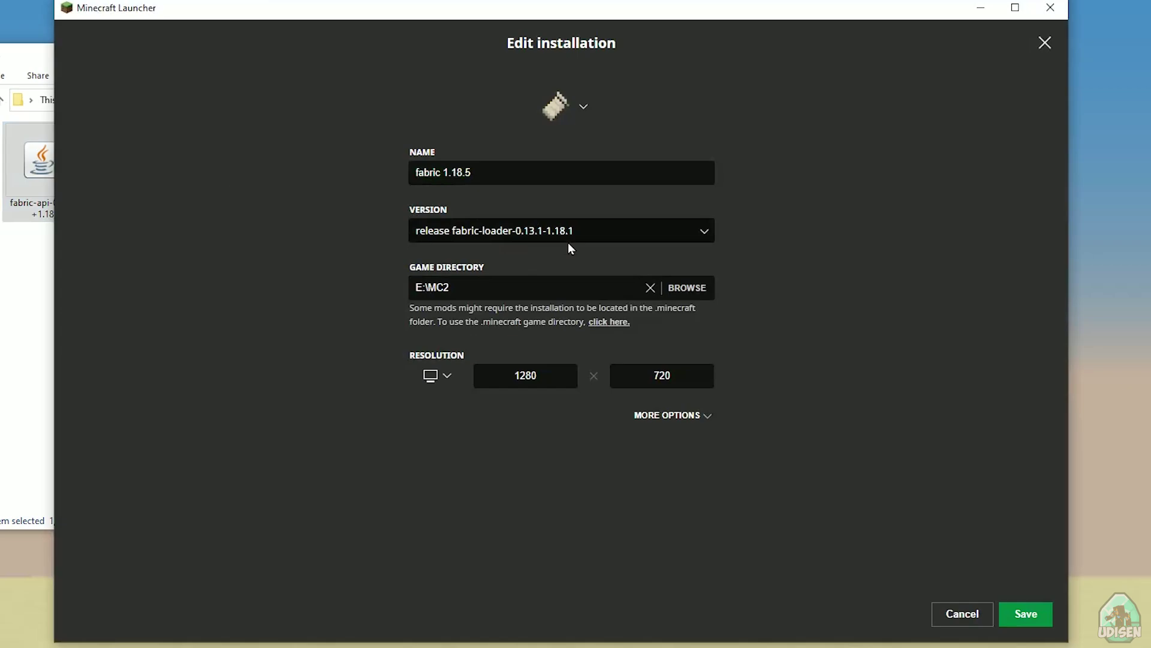
{"action": "left_click", "coordinate": [505, 172]}
{"action": "left_click", "coordinate": [514, 204]}
{"action": "left_click", "coordinate": [486, 172]}
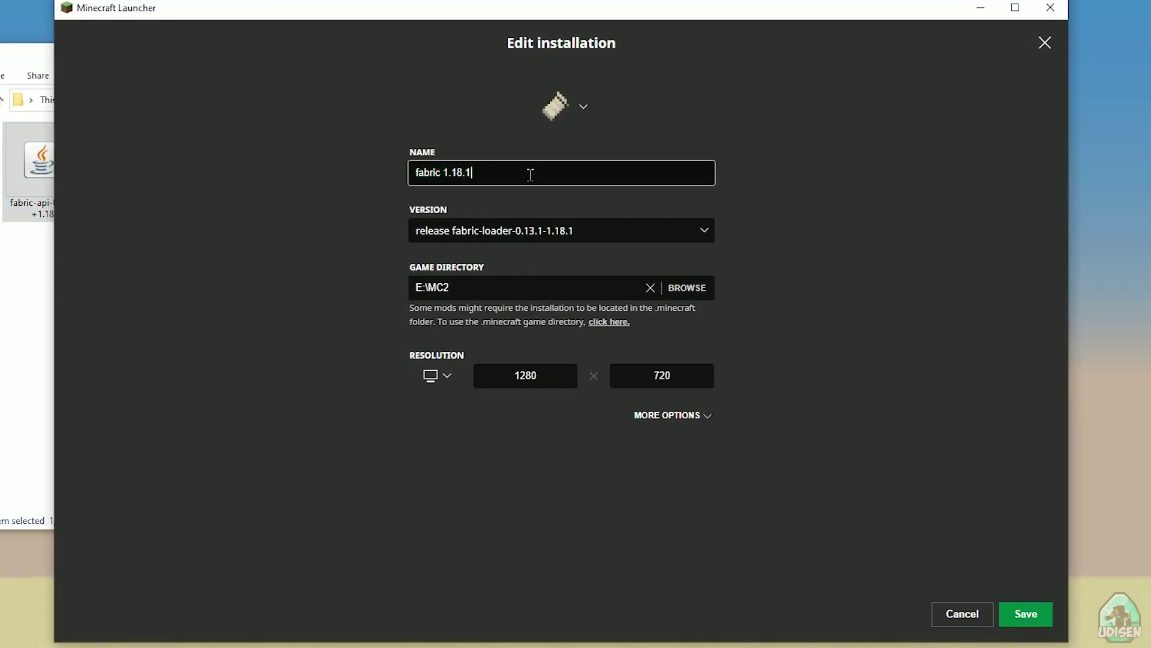
{"action": "left_click", "coordinate": [1026, 613]}
{"action": "left_click", "coordinate": [861, 270]}
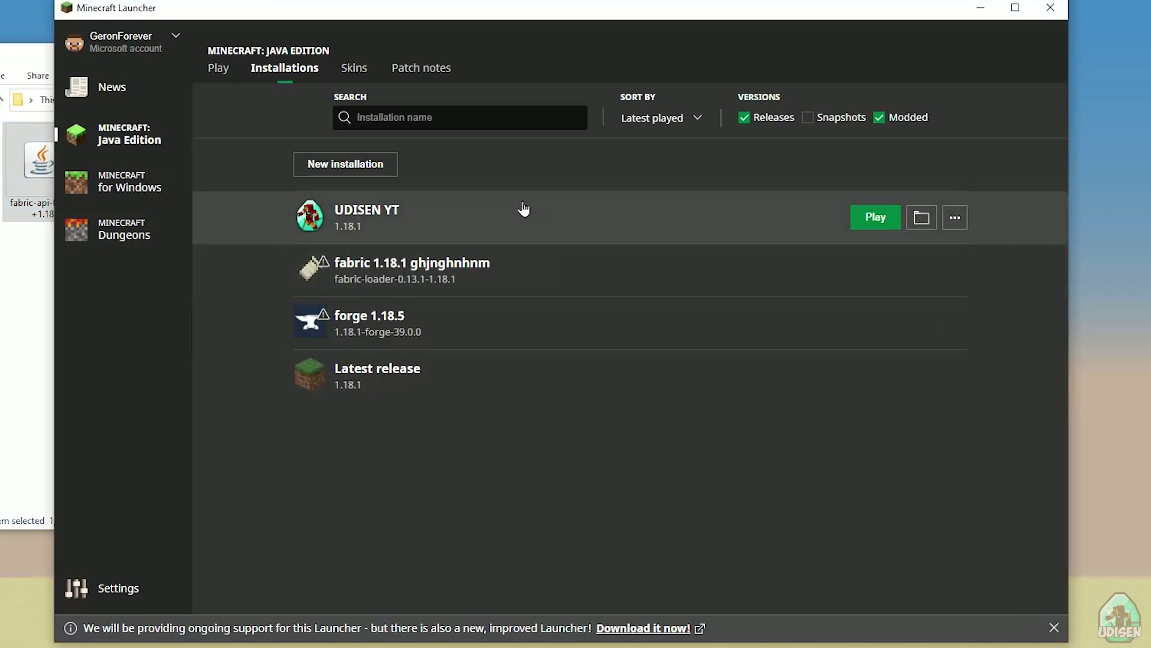
Minimise the mods folder, then confirm Fabric loader and Sodium in the F3 overlay and reveal the Wurst HUD
{"action": "left_click", "coordinate": [43, 240]}
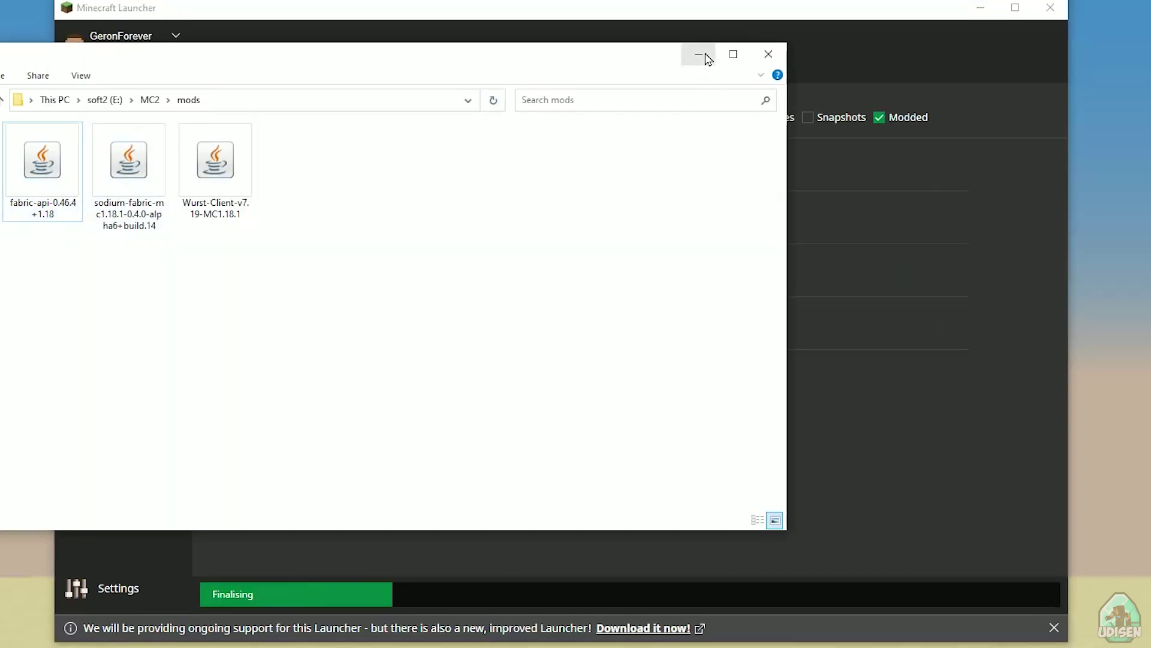
{"action": "left_click", "coordinate": [707, 53]}
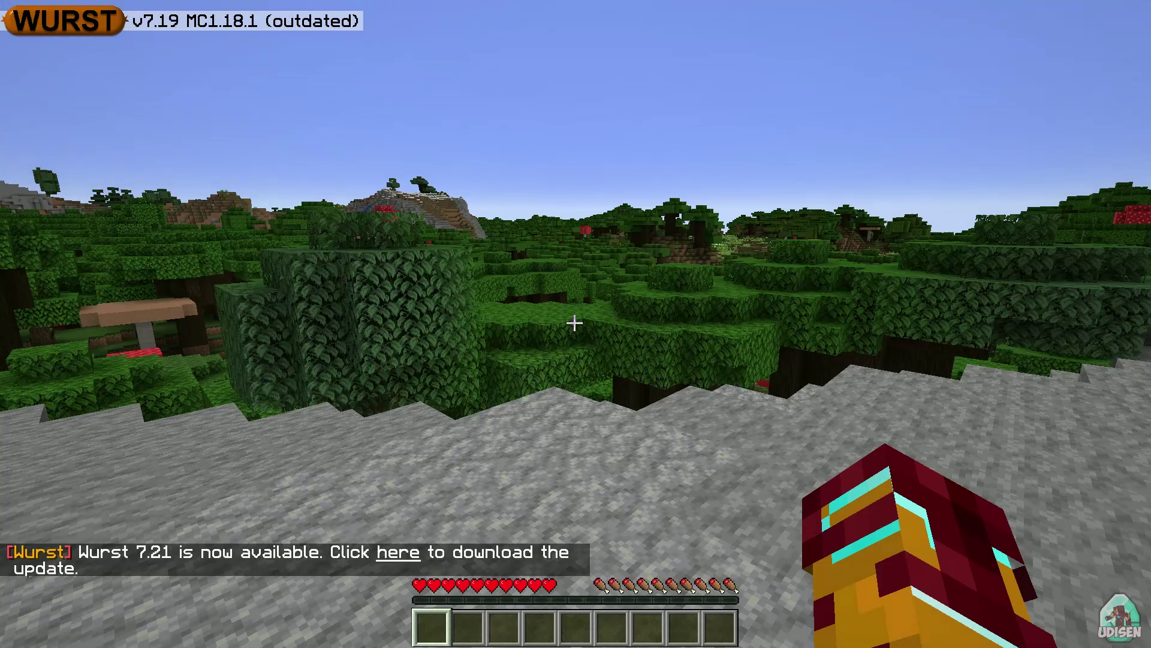
{"action": "key", "text": "F3"}
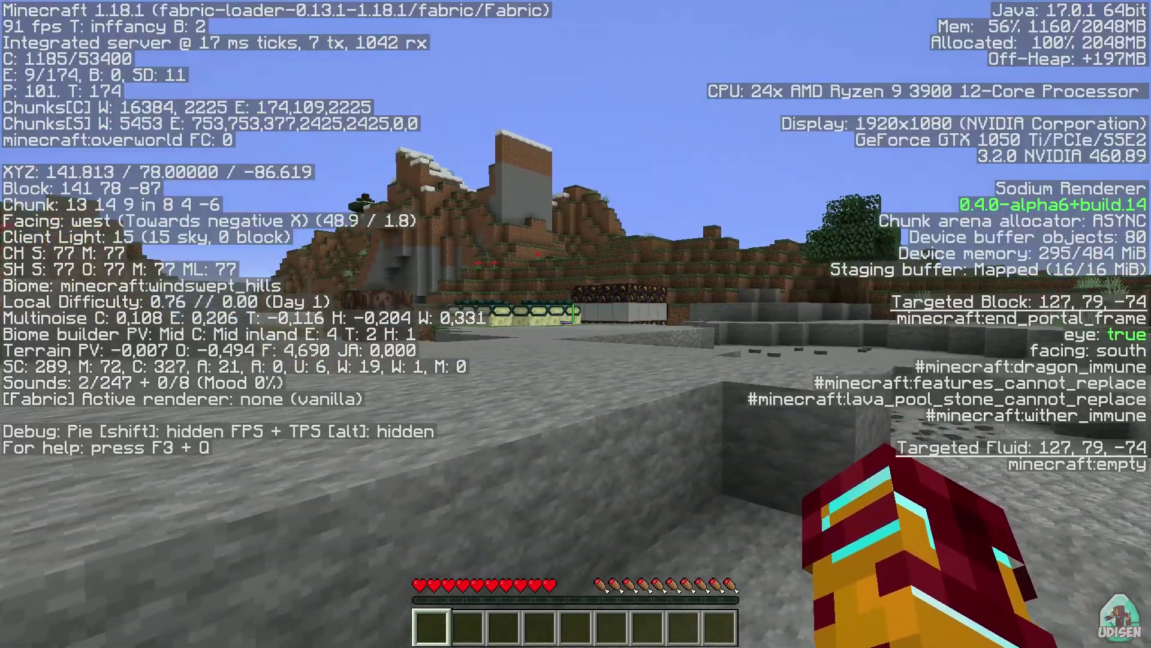
{"action": "key", "text": "w"}
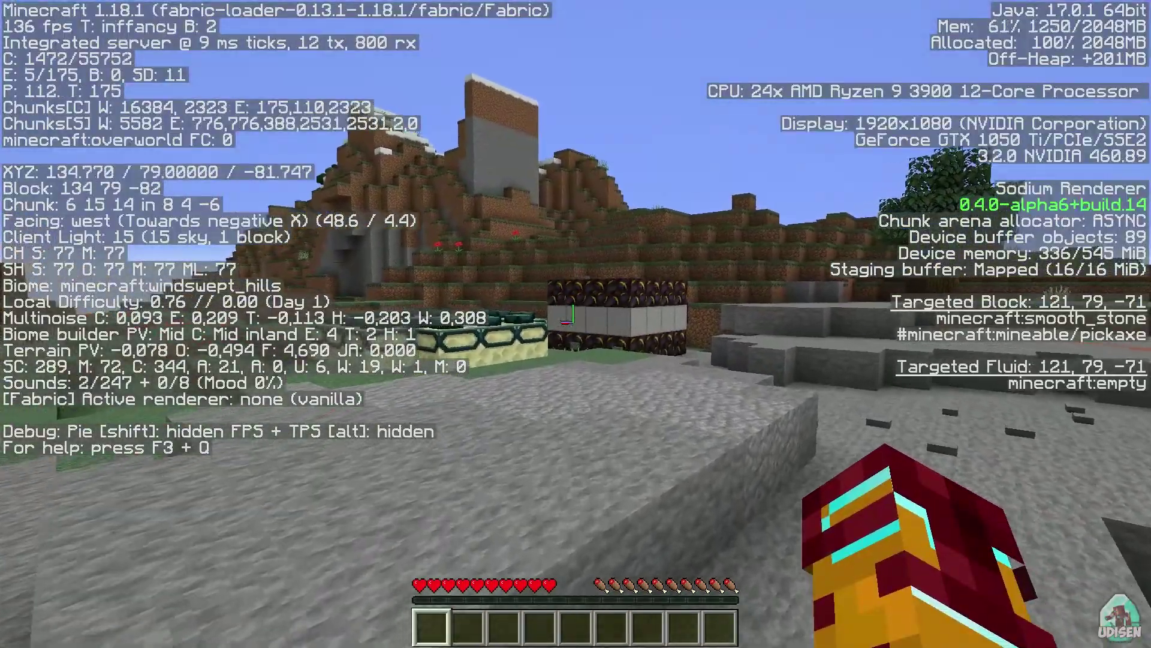
{"action": "key", "text": "w"}
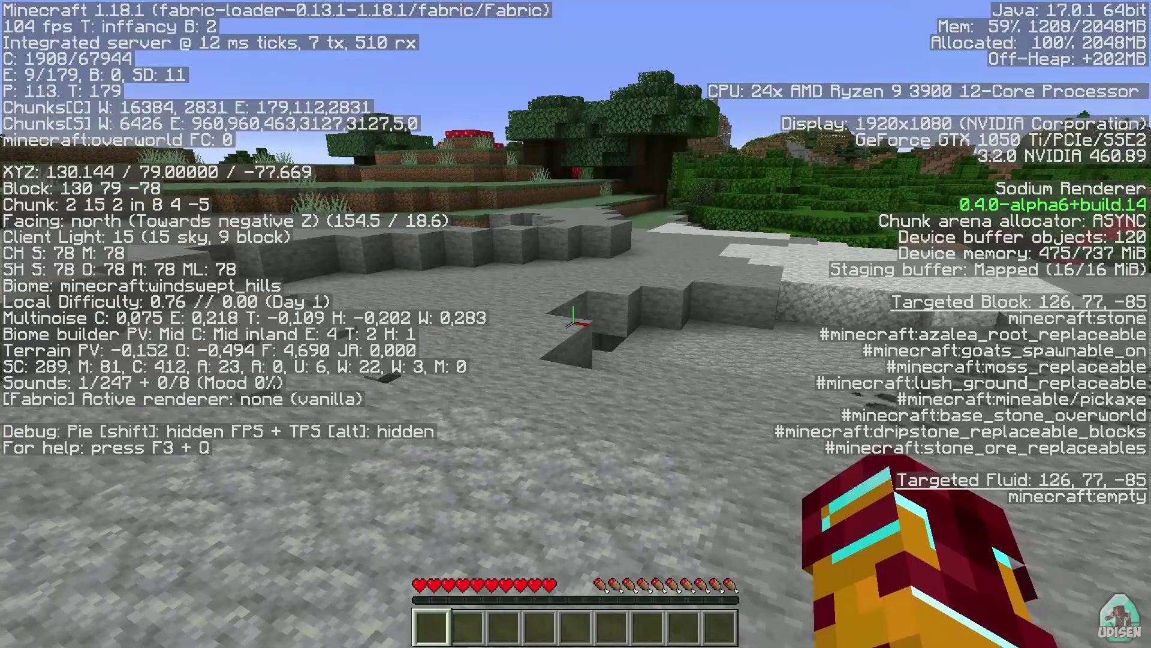
{"action": "key", "text": "F3"}
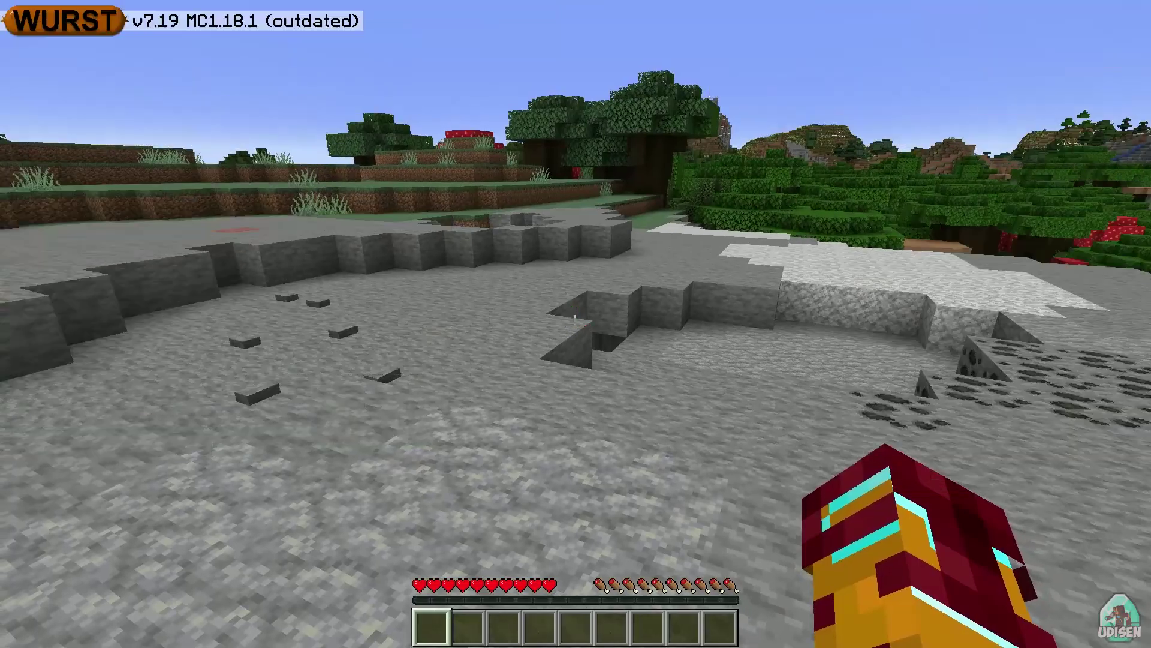